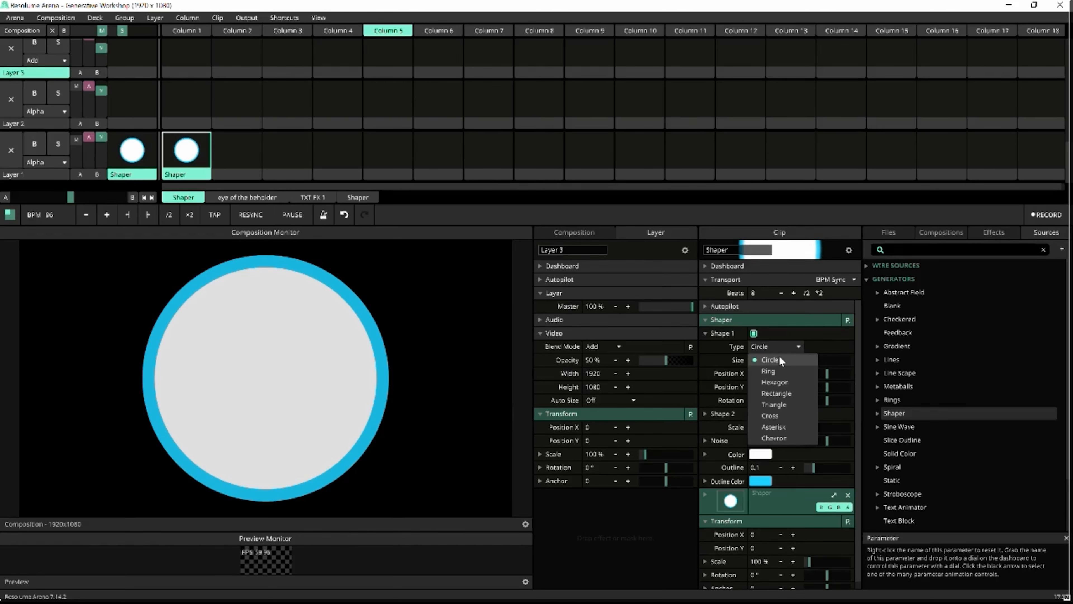
Change Shape 1 to a Ring with fill colour RGB 255, 48, 0 and an orange outline, RGB 255, 109, 0
left_click(771, 371)
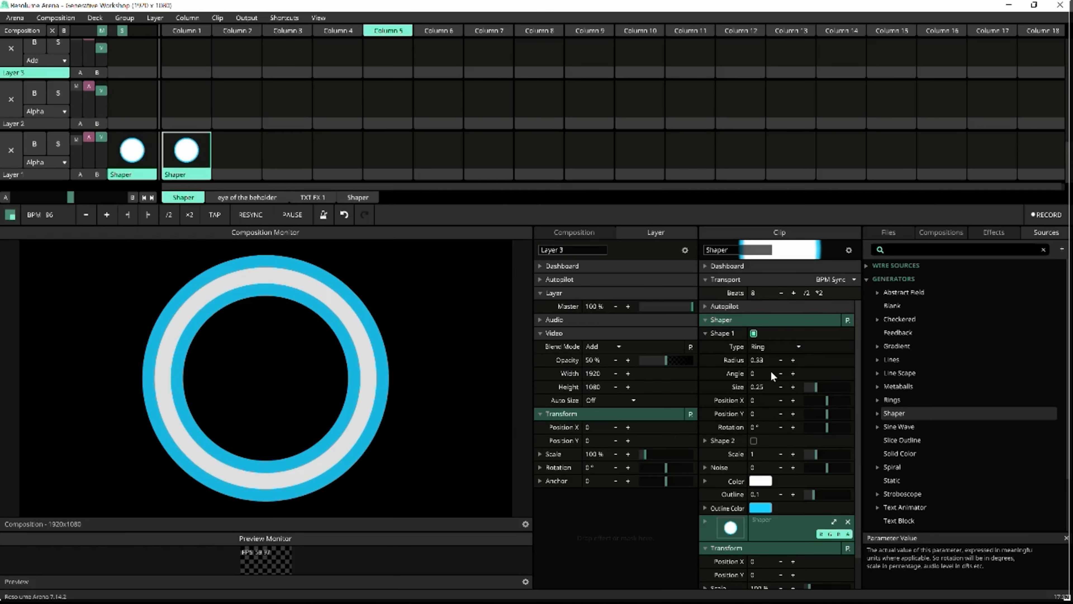
left_click(752, 525)
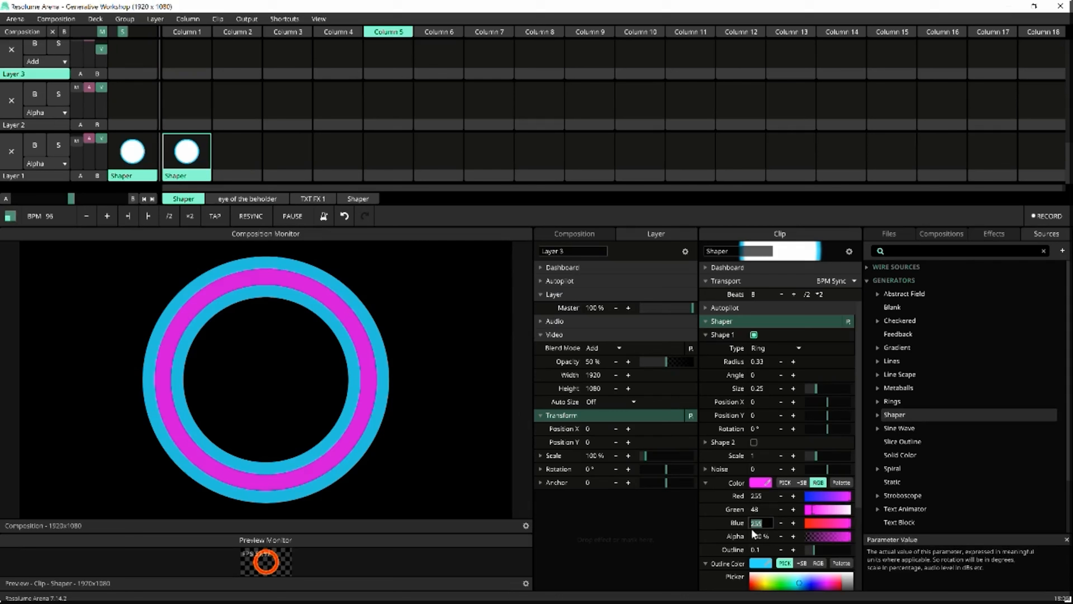
type("0")
key("Return")
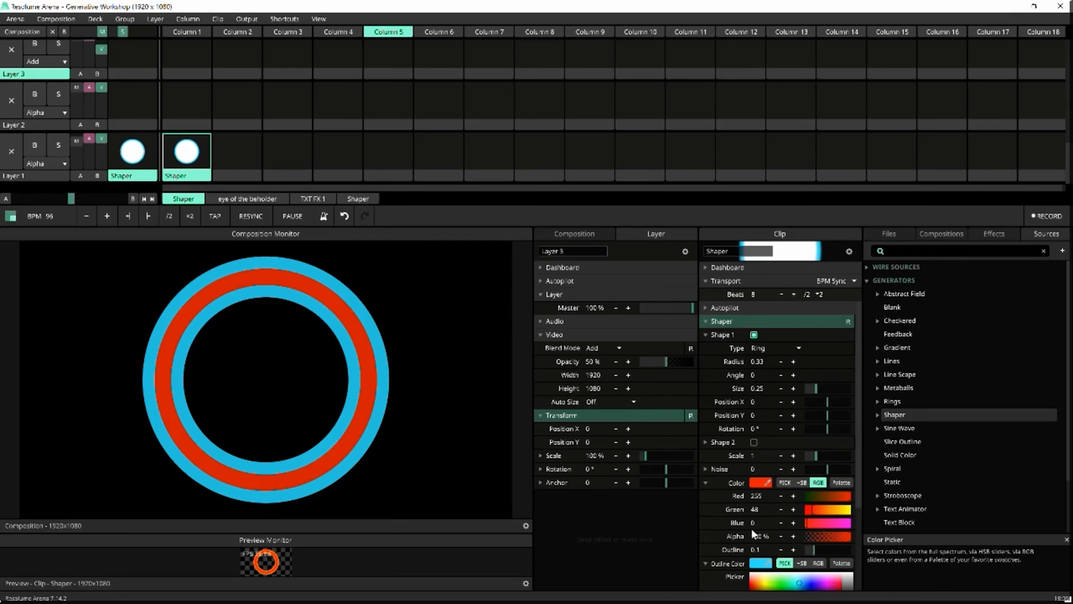
scroll(724, 560, "down", 3)
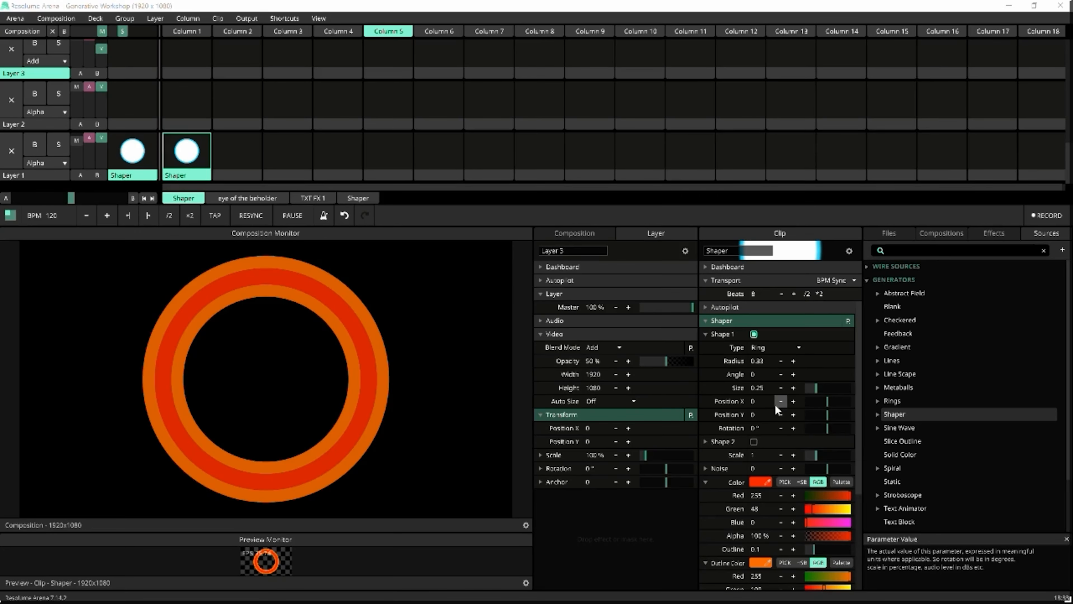
Animate the Shaper's Scale parameter with BPM Sync
scroll(752, 358, "down", 3)
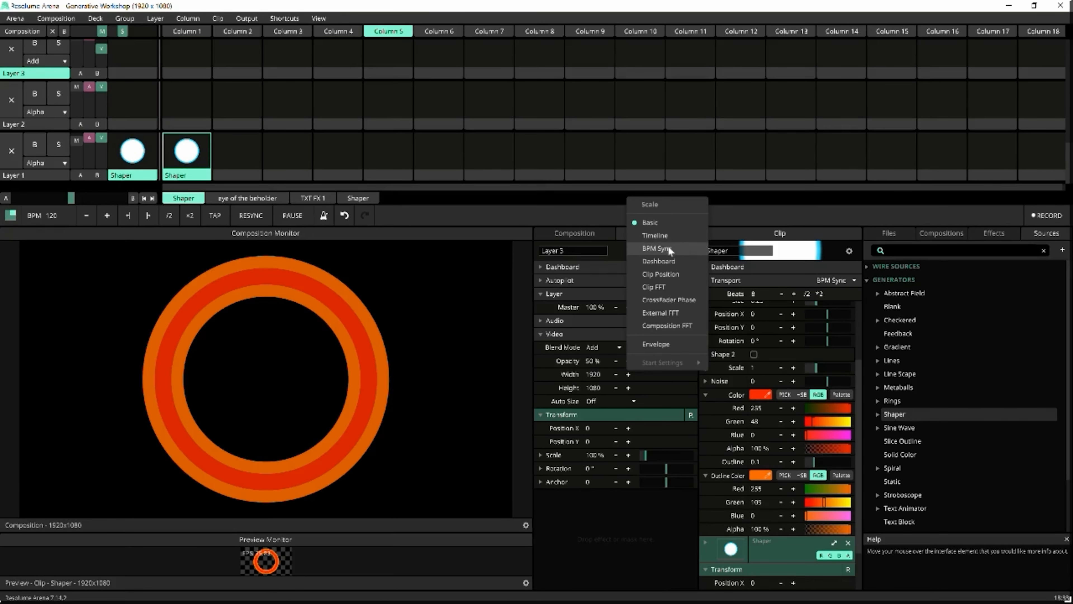
left_click(668, 248)
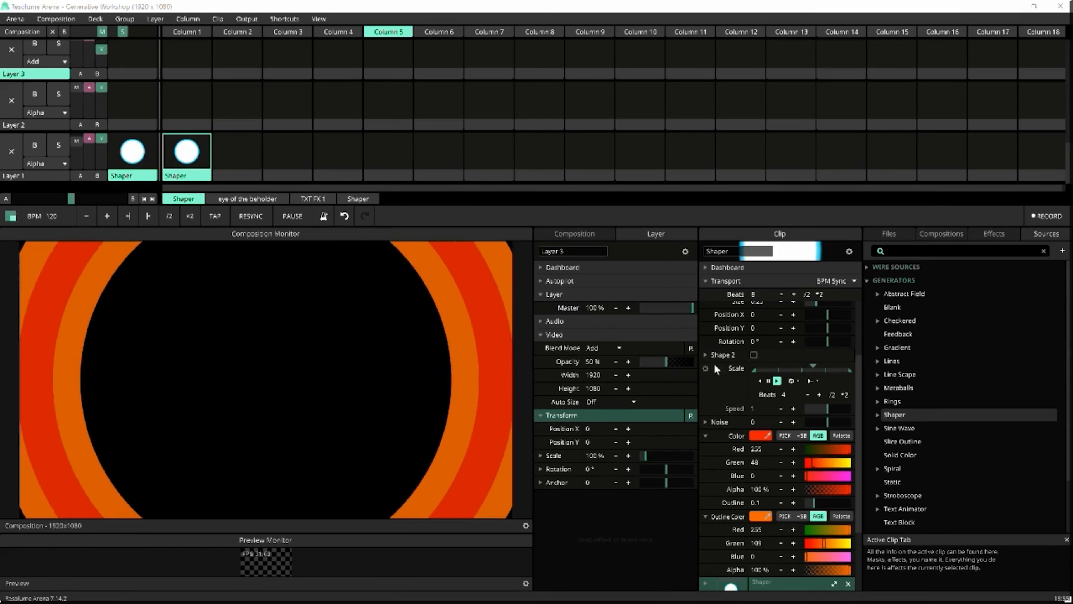
Try the Clip Trigger start setting for the Scale animation, relaunch the Layer 1 clip and enable the metronome
left_click(705, 367)
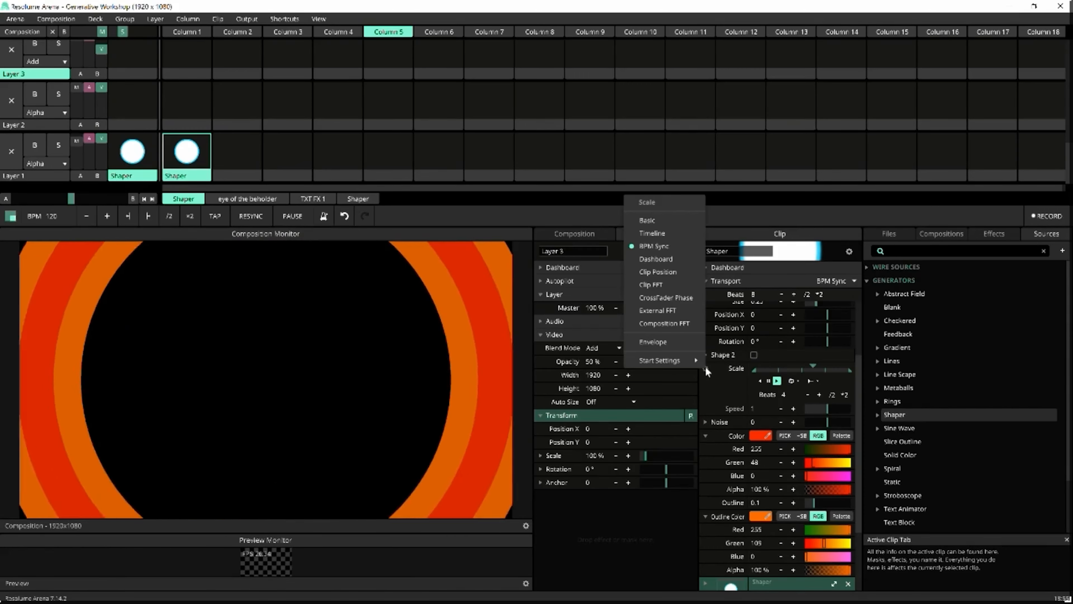
mouse_move(687, 359)
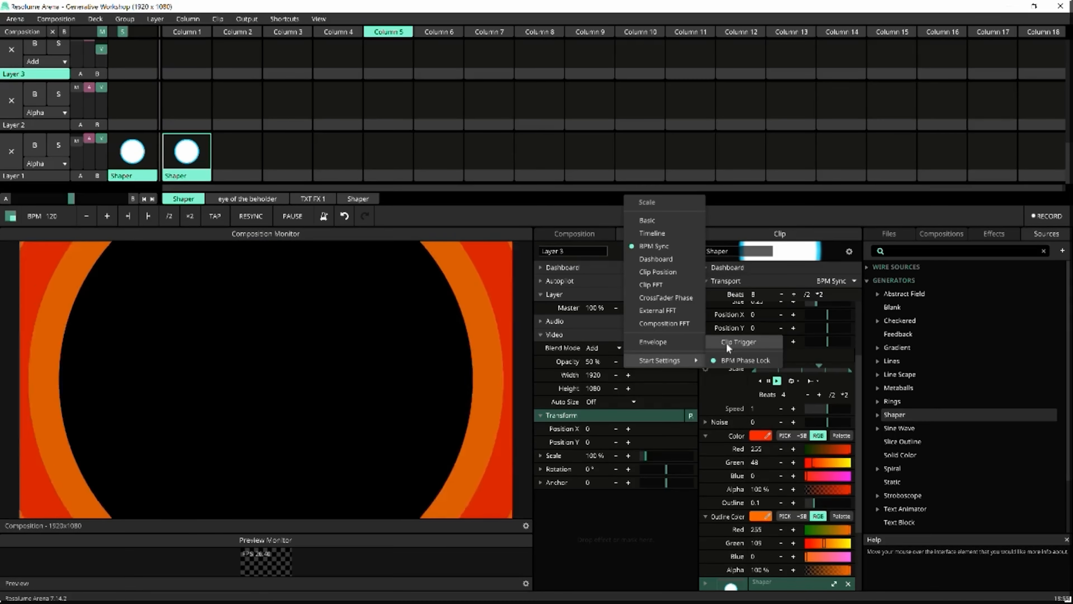
left_click(739, 342)
left_click(177, 156)
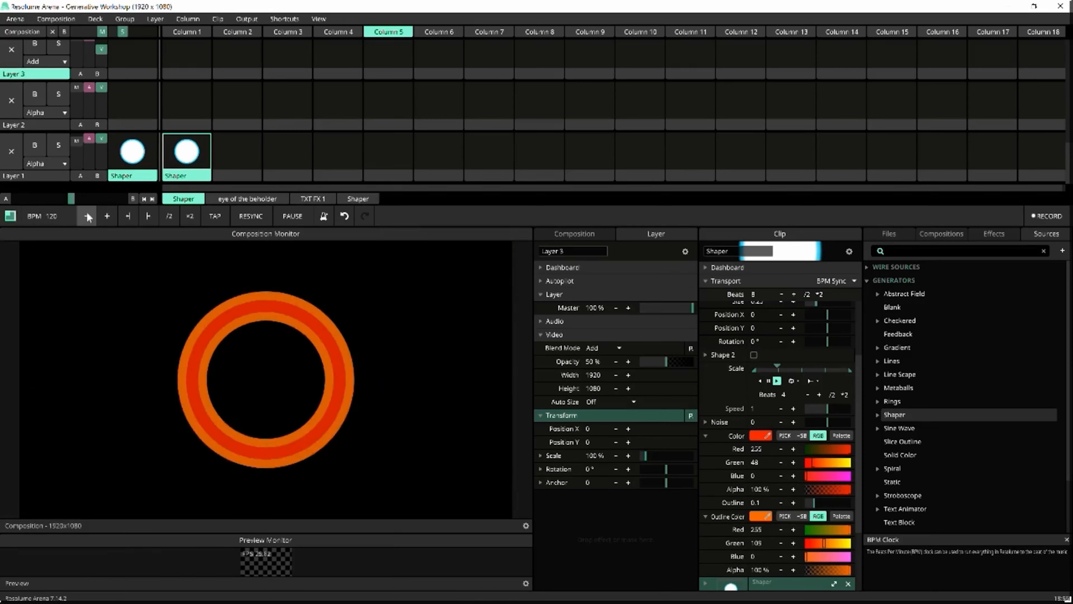
left_click(323, 216)
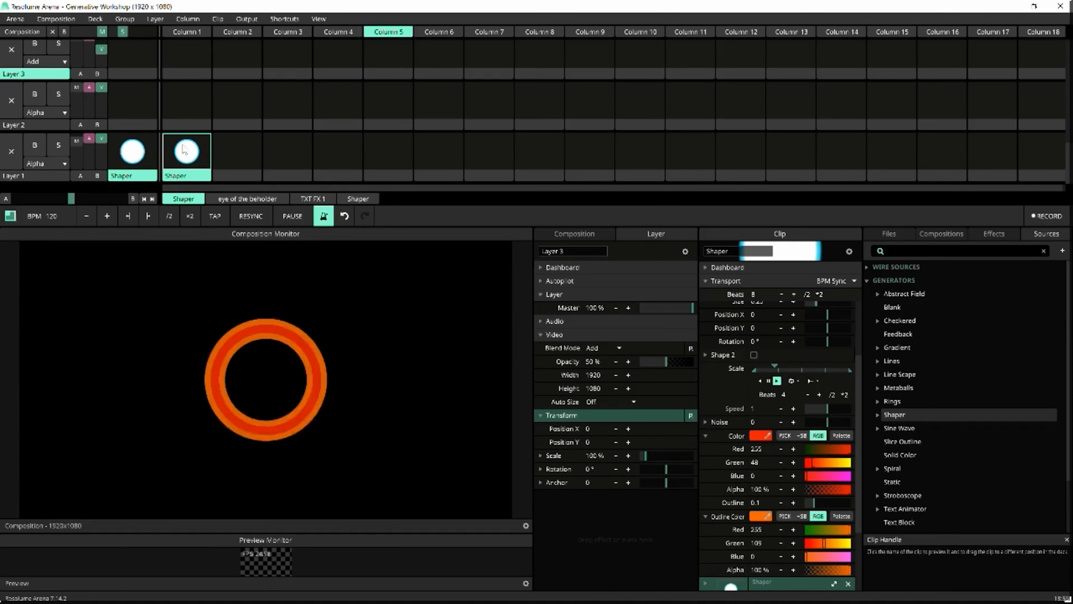
Set the start setting of the Scale animation to Clip Trigger
right_click(704, 363)
mouse_move(686, 357)
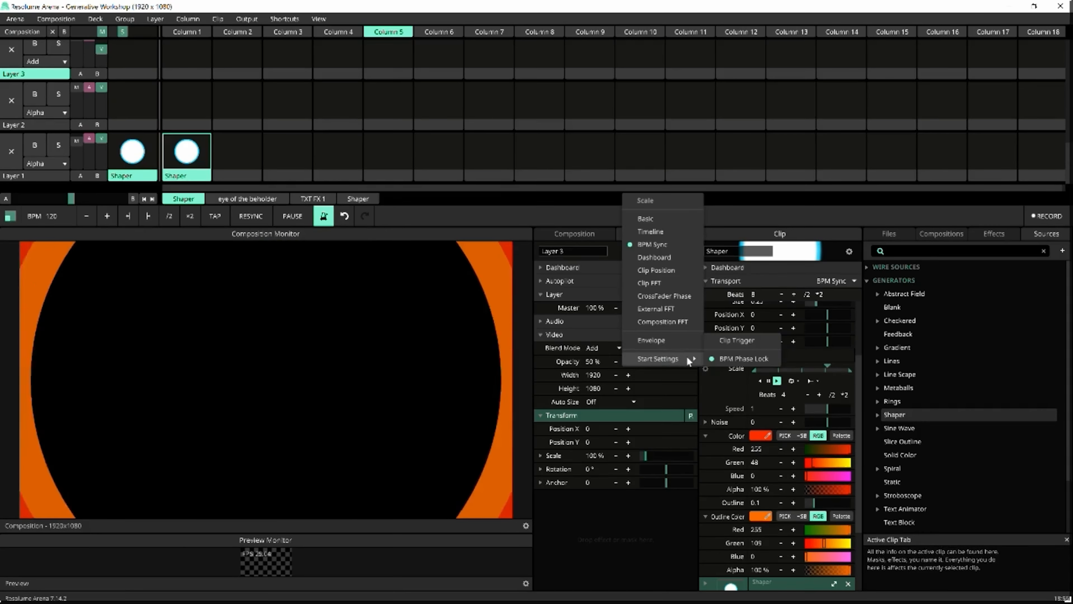
left_click(739, 339)
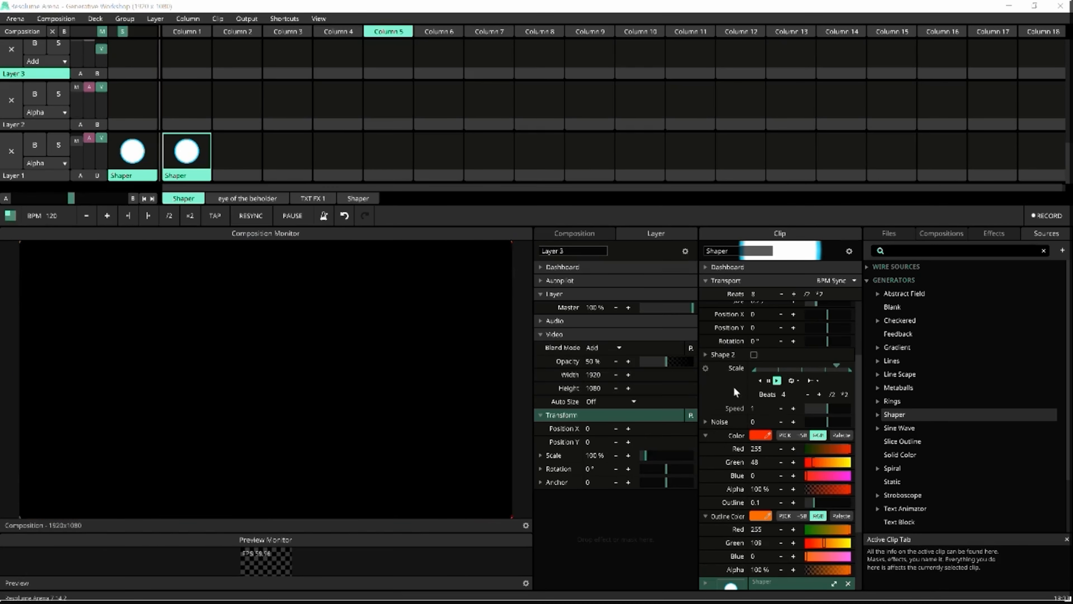
Set the duration of the Scale animation to 16 beats
double_click(797, 394)
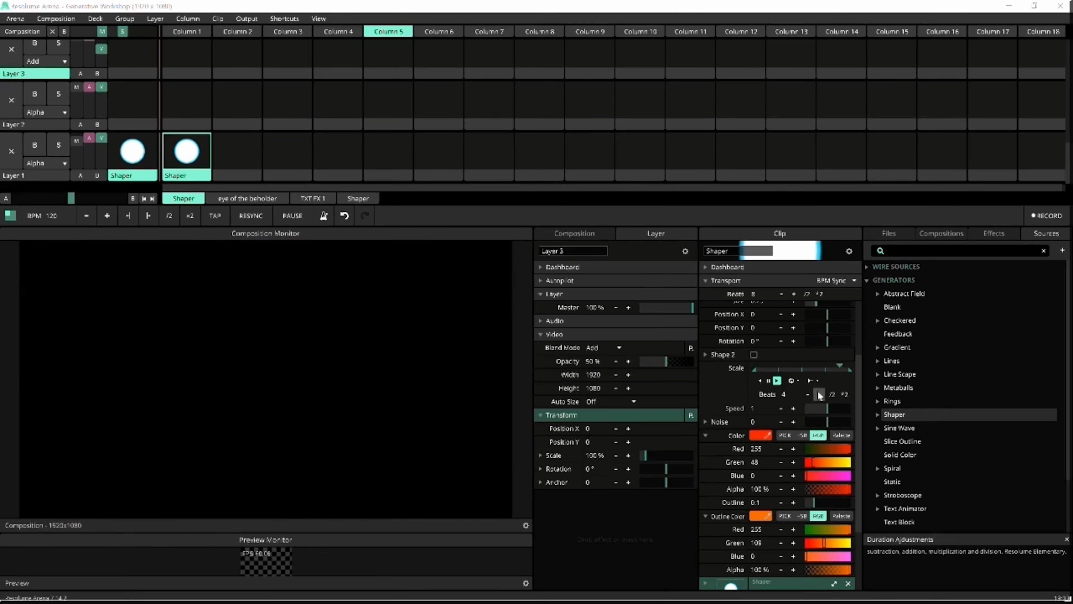
type("16")
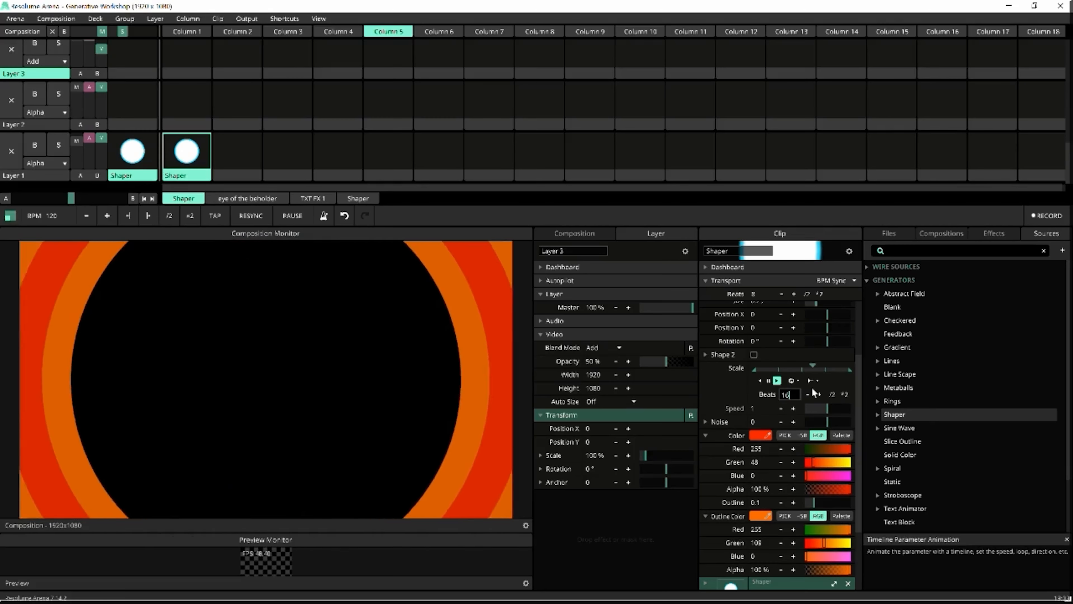
key("Return")
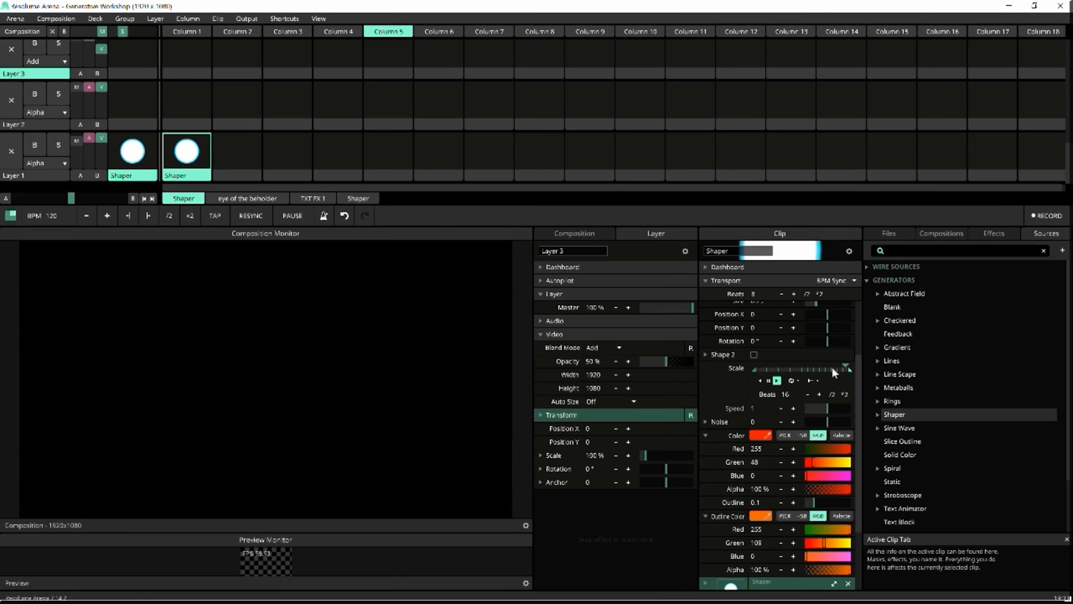
Add an envelope to the Scale animation and place a keyframe on its line at a phase of 50 %
left_click(705, 368)
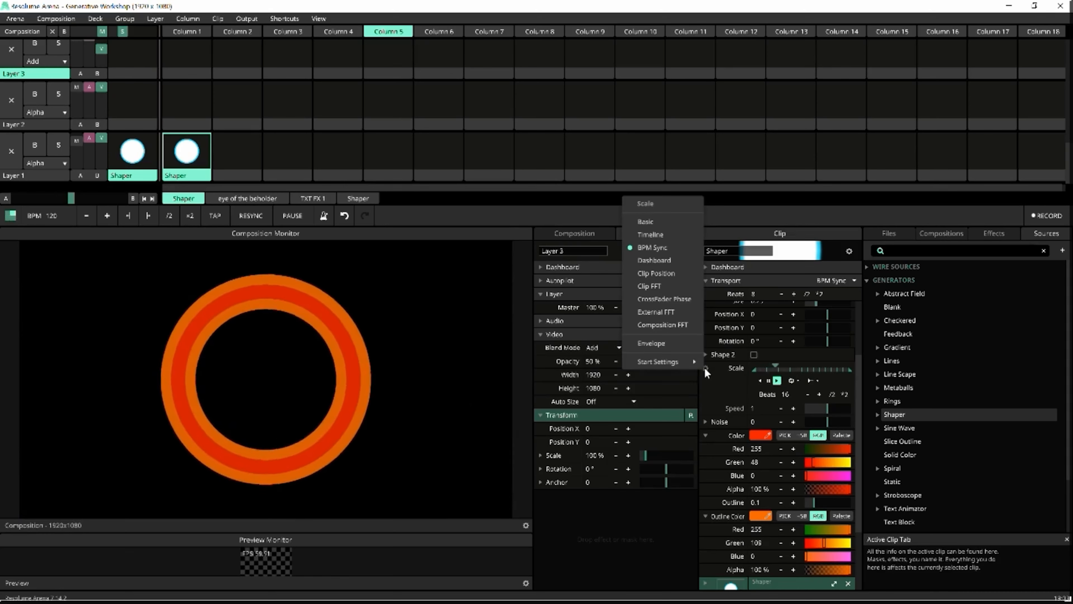
left_click(653, 342)
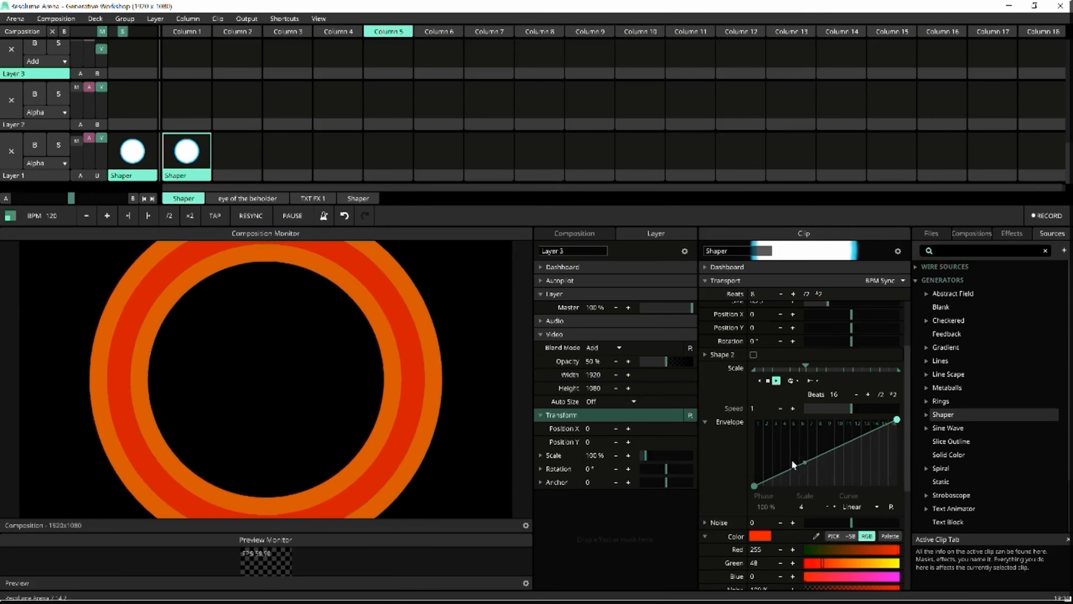
left_click(825, 450)
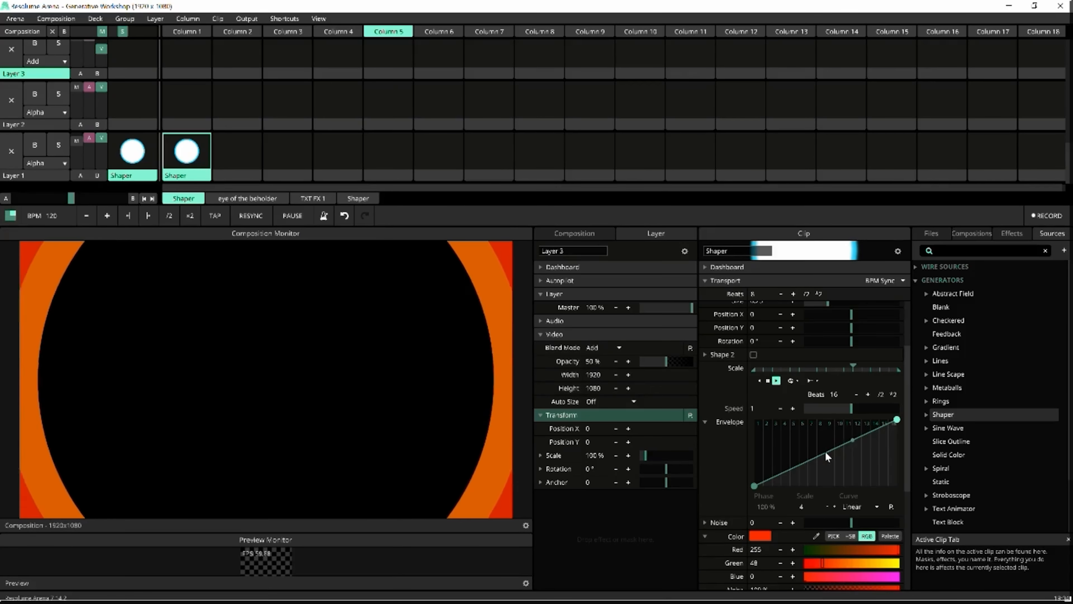
left_click(825, 450)
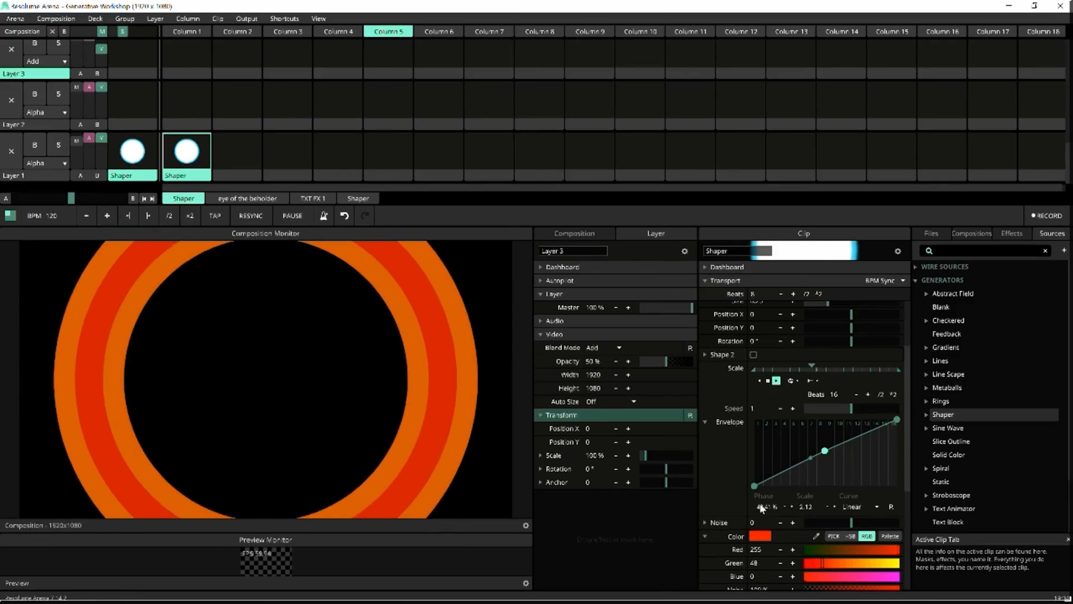
left_click(764, 506)
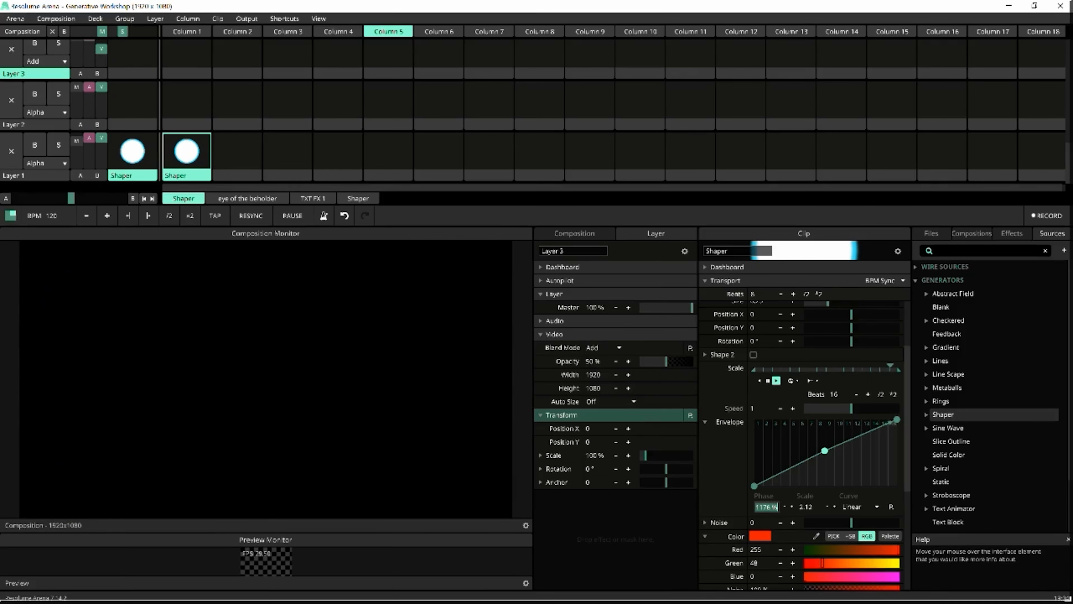
key("Return")
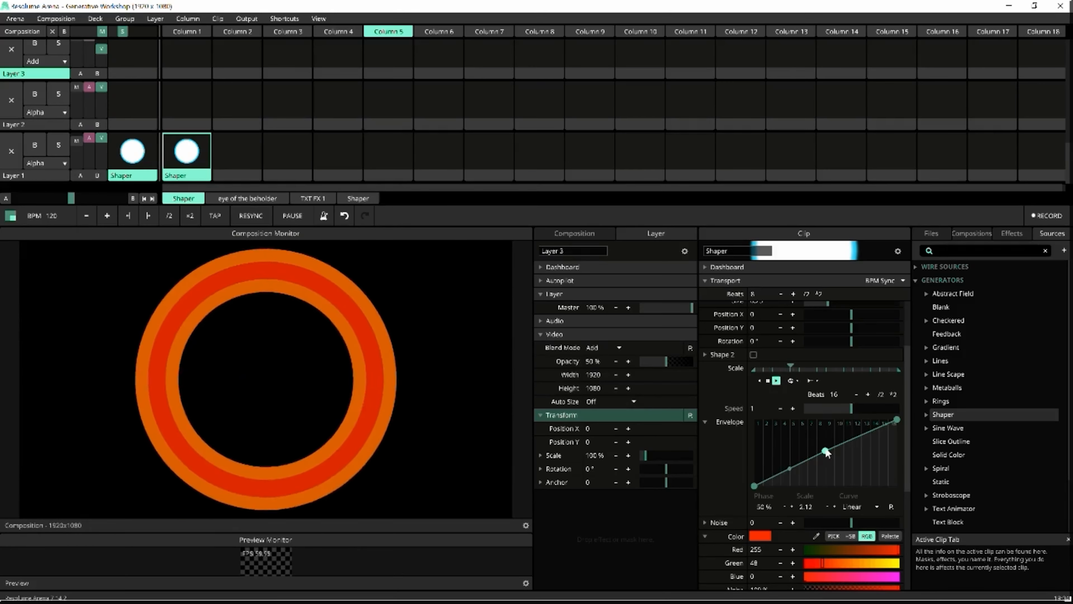
Raise the middle keyframe to scale 4 with a Quadratic In curve and add a near-zero keyframe at phase 56.25 %
left_click_drag(826, 451, 826, 420)
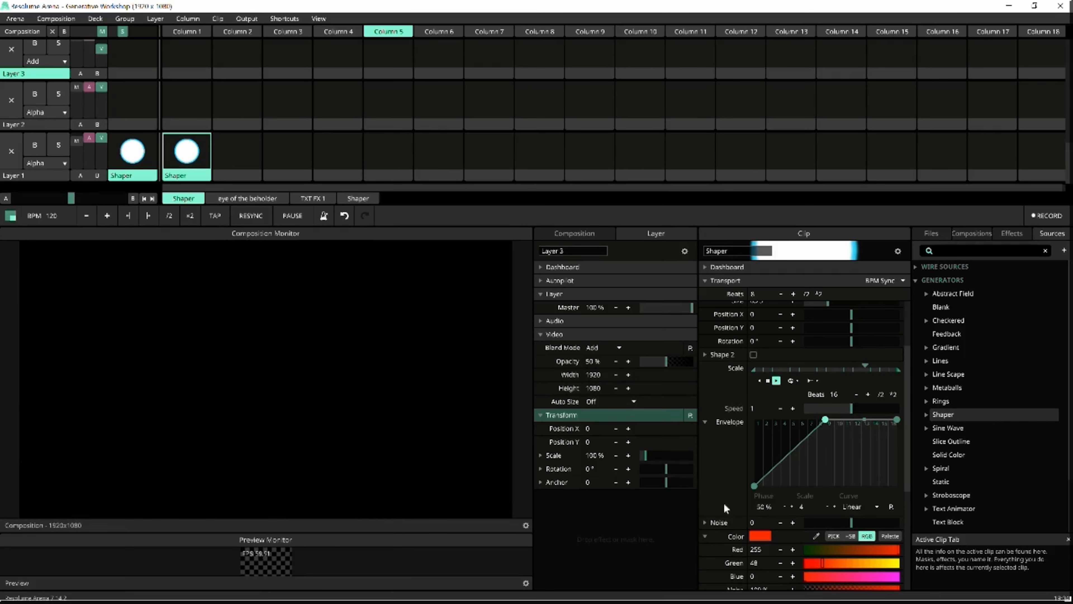
left_click(871, 505)
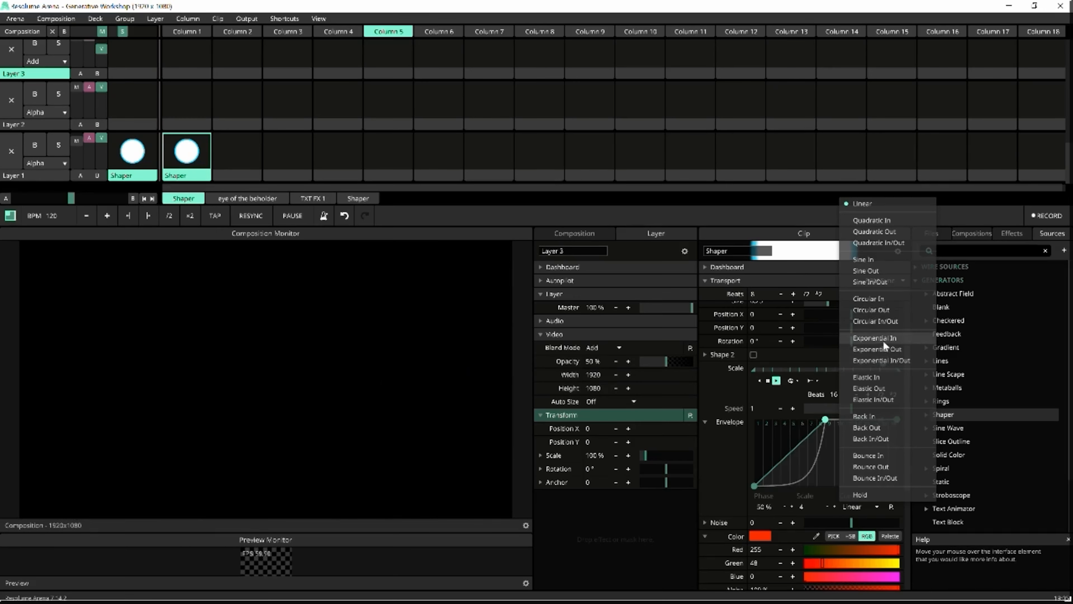
left_click(884, 221)
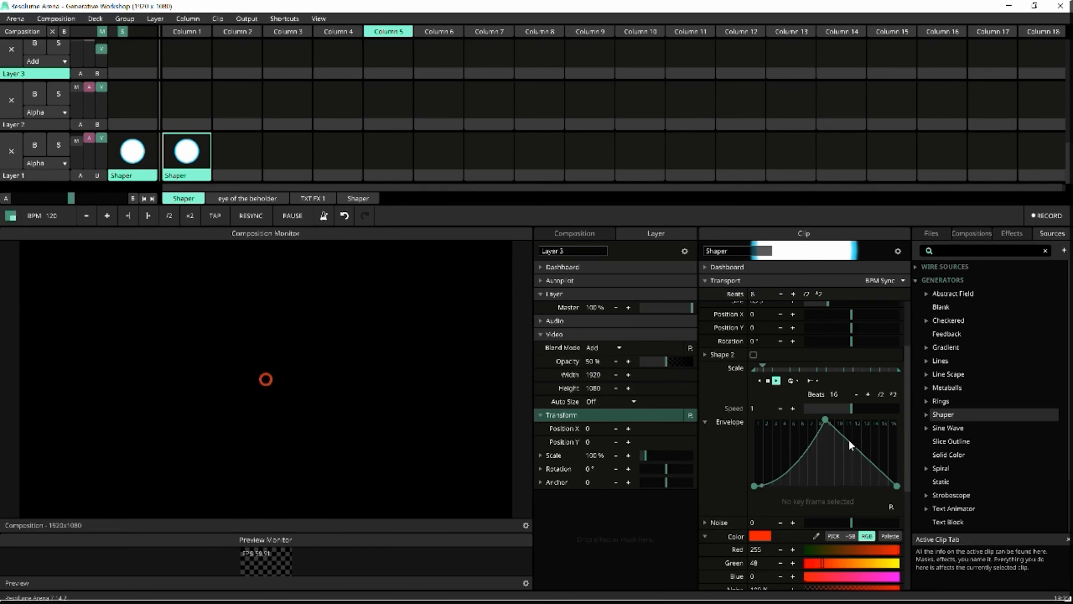
left_click_drag(849, 438, 833, 487)
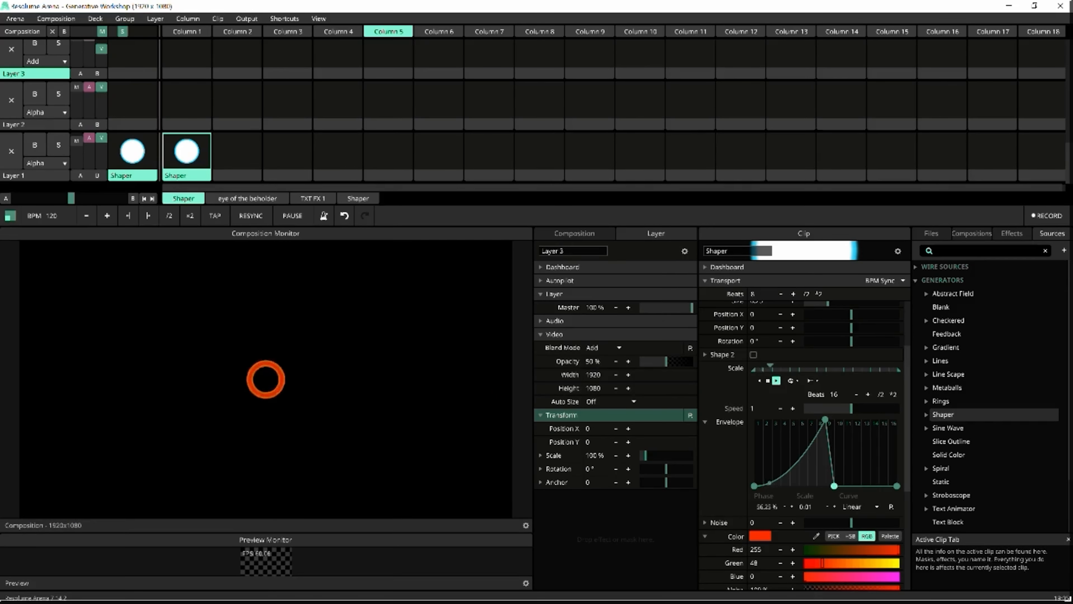
Save the Scale envelope as a preset named "up and down" and check the envelope preset list
scroll(873, 486, "up", 3)
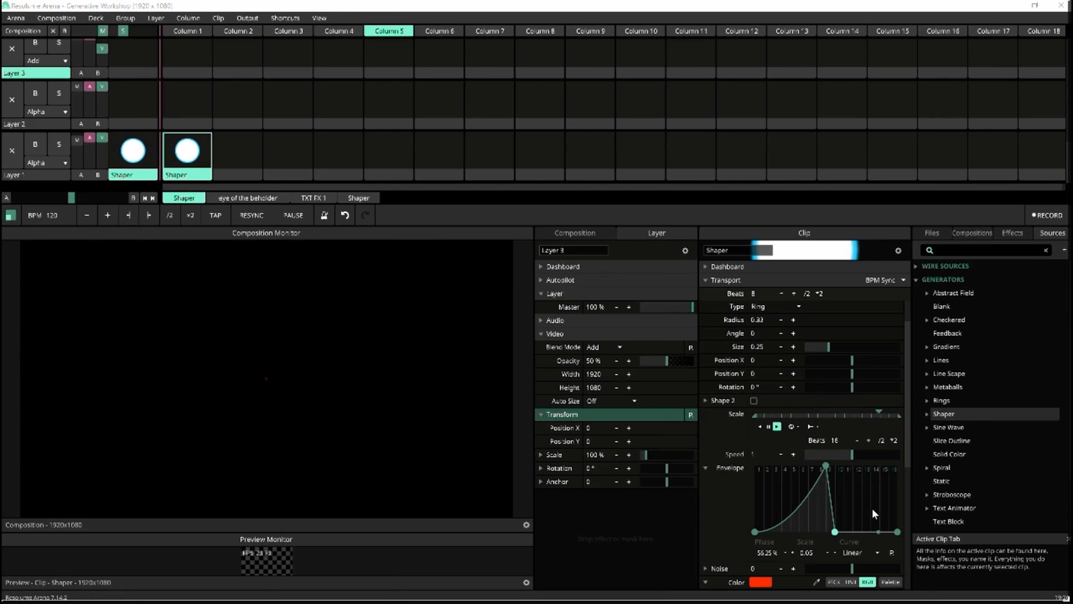
left_click(890, 553)
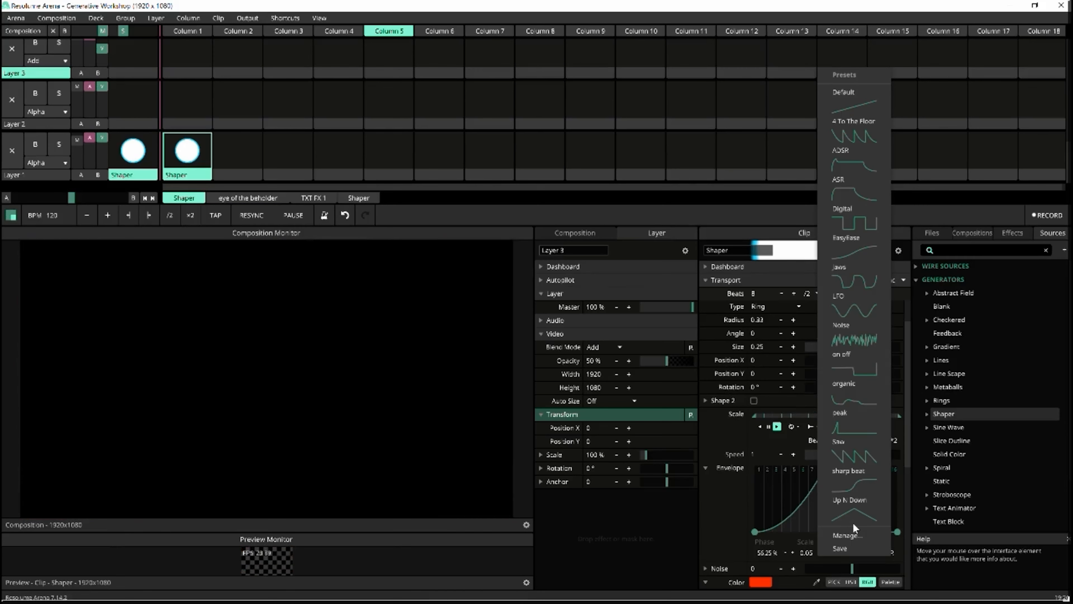
left_click(838, 548)
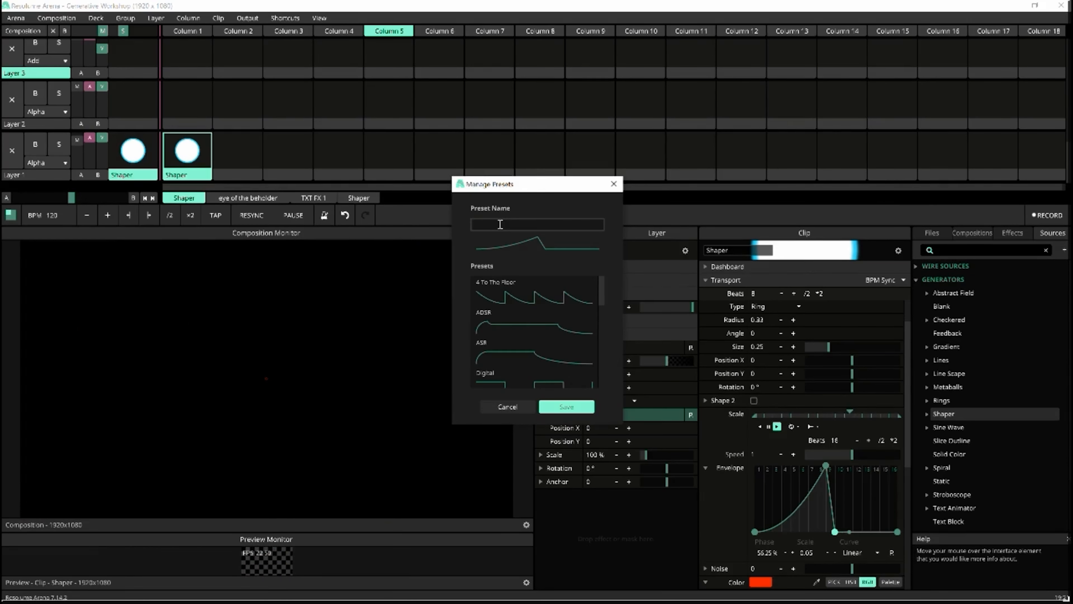
type("up and down")
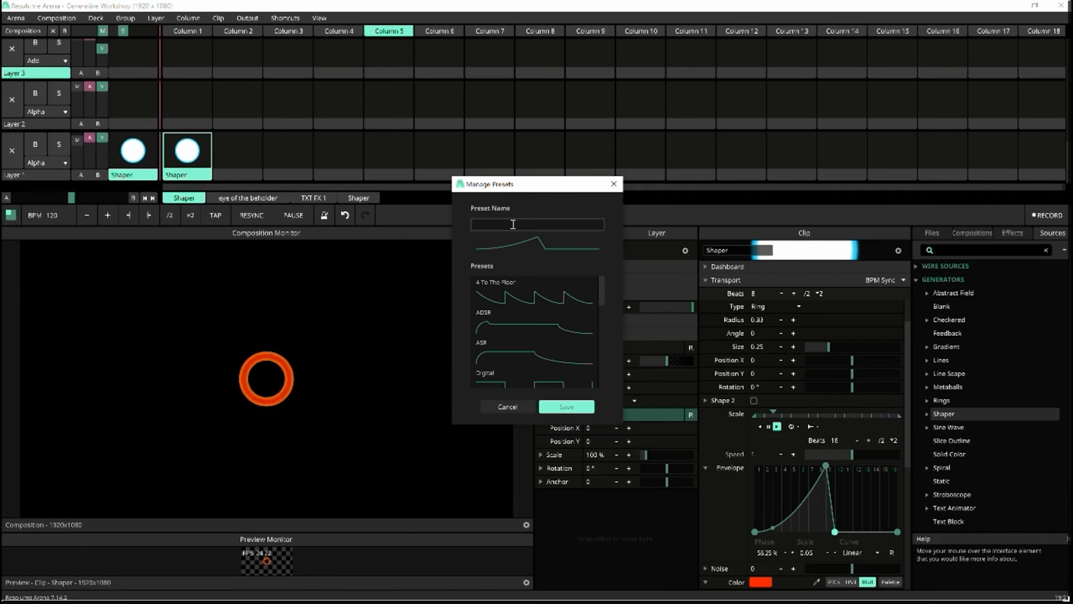
left_click(568, 408)
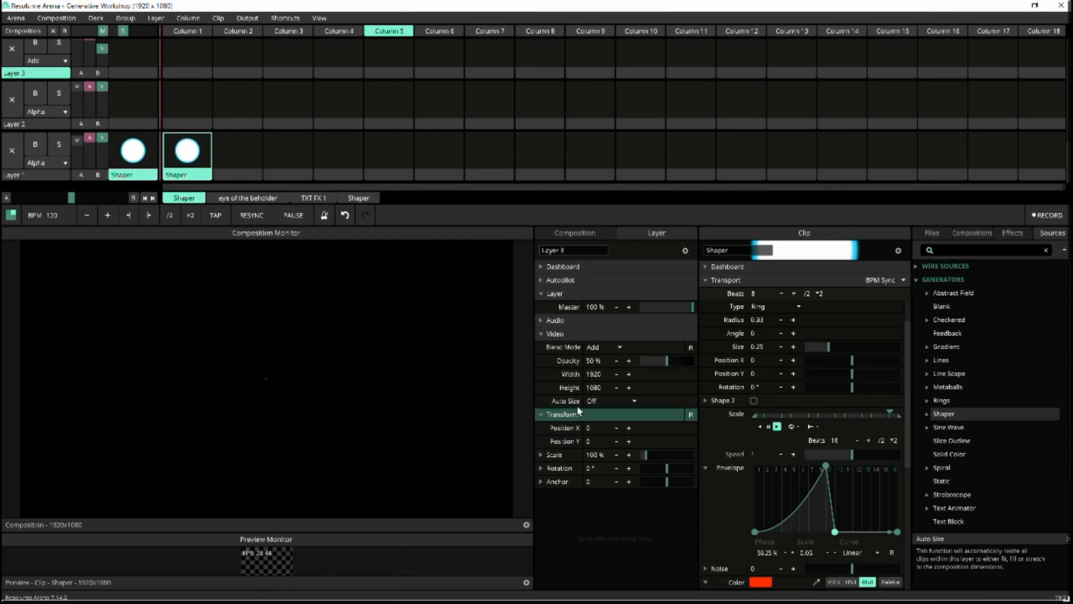
left_click(891, 551)
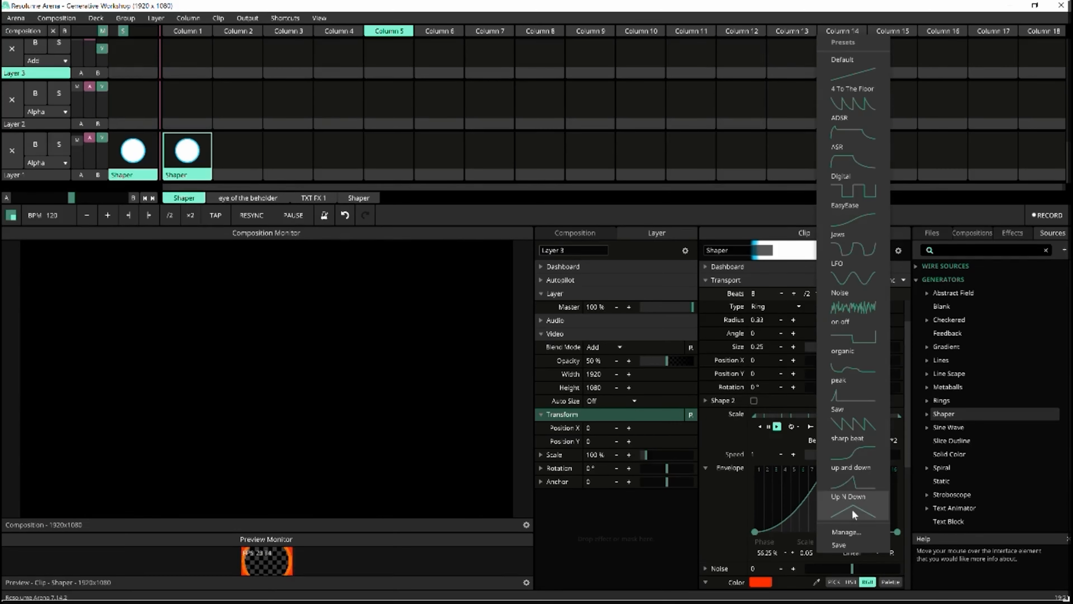
left_click(864, 514)
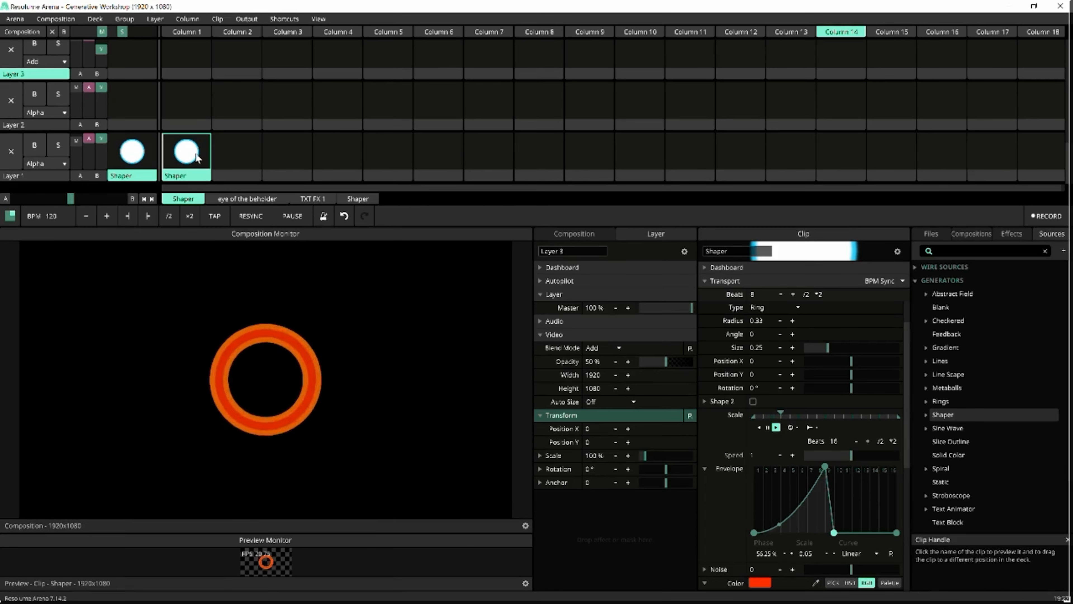
Duplicate the Layer 1 Shaper clip into Layers 2 and 3 of Column 1 and launch the Layer 3 copy
left_click(197, 178)
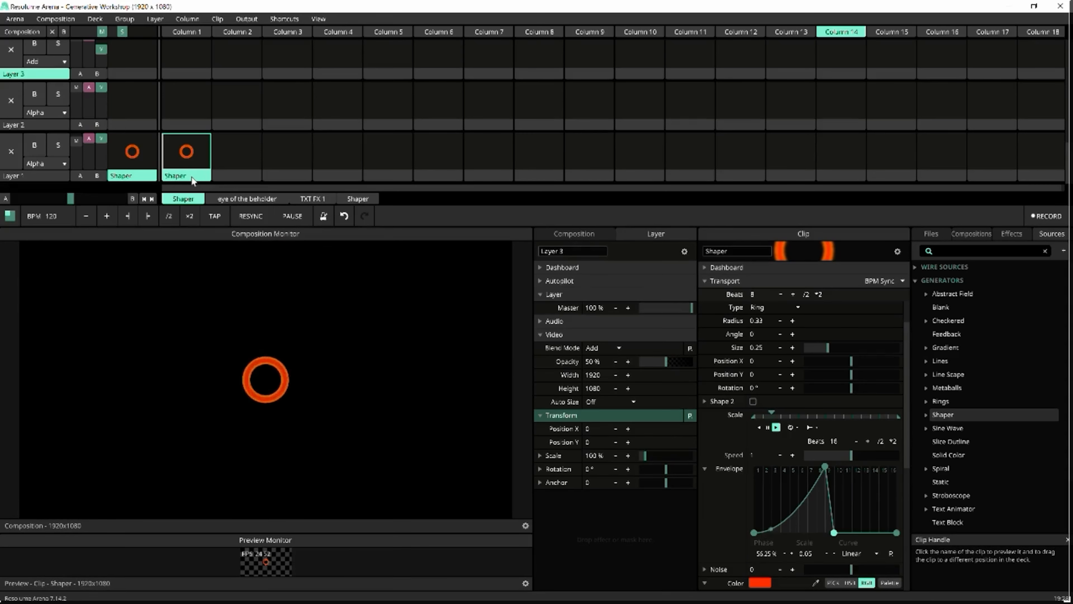
left_click_drag(192, 181, 189, 75)
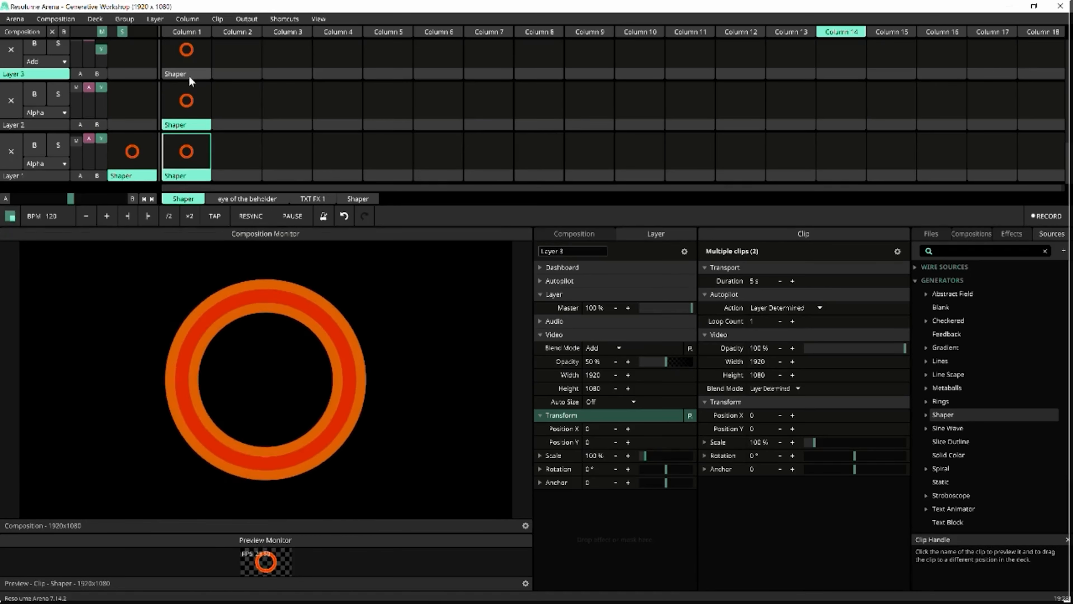
left_click(194, 54)
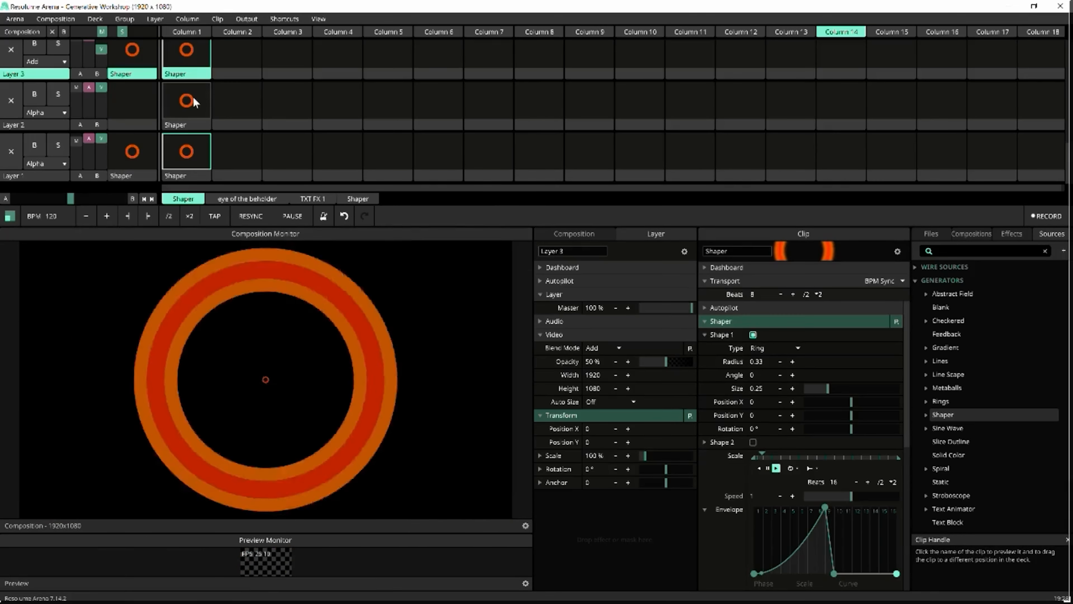
Launch the Shaper clips in Layers 2 and 1 and raise Layer 3's video opacity to 85 %
left_click(193, 99)
left_click(194, 152)
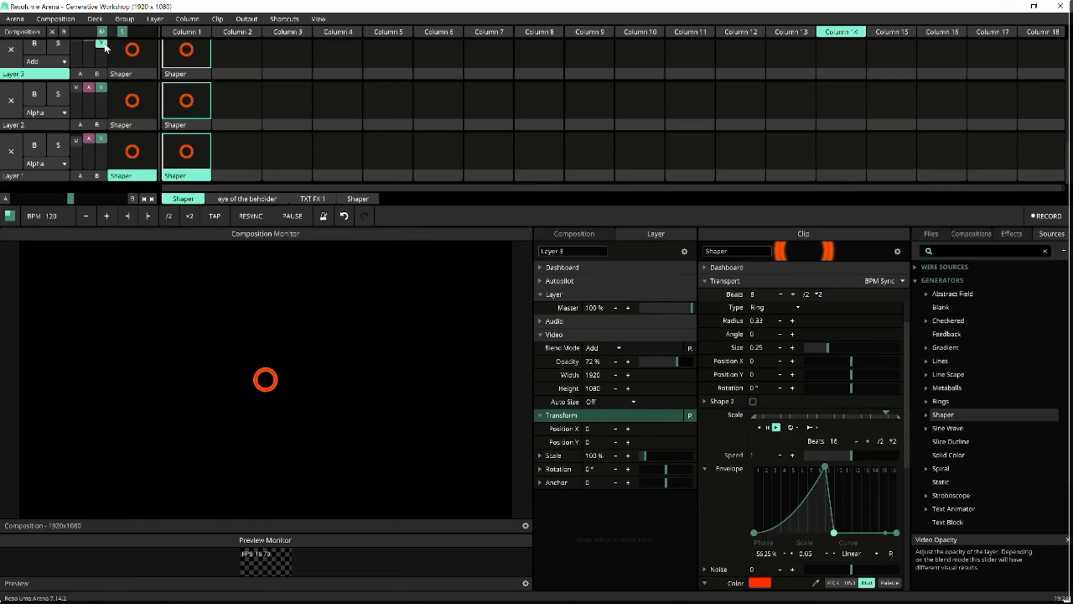
left_click_drag(106, 47, 102, 43)
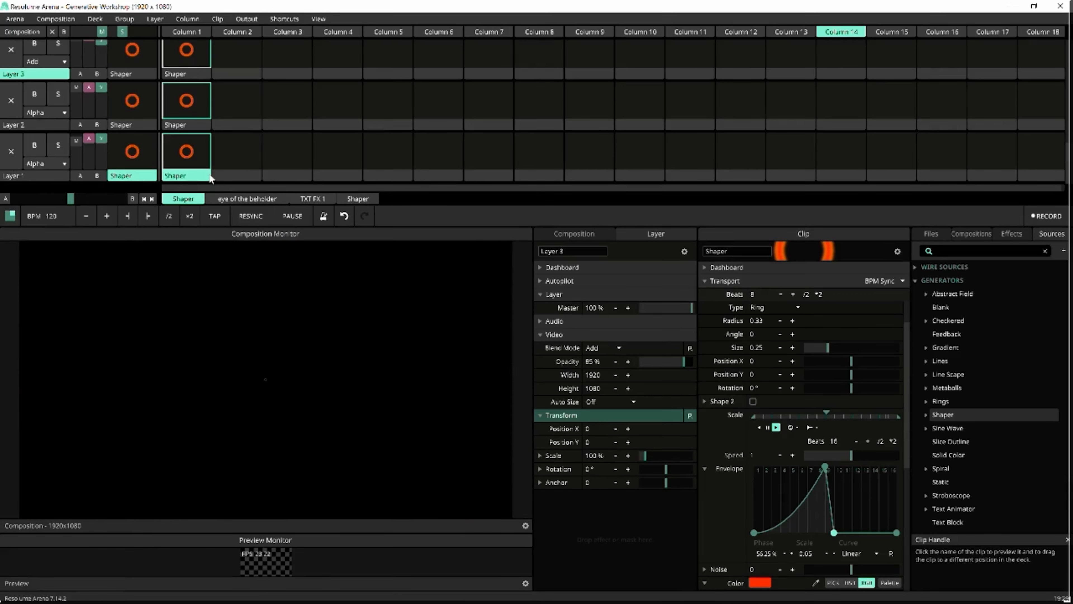
Retrigger the Column 1 Shaper clips at staggered moments to offset their rings and launch the whole of Column 1
left_click(192, 107)
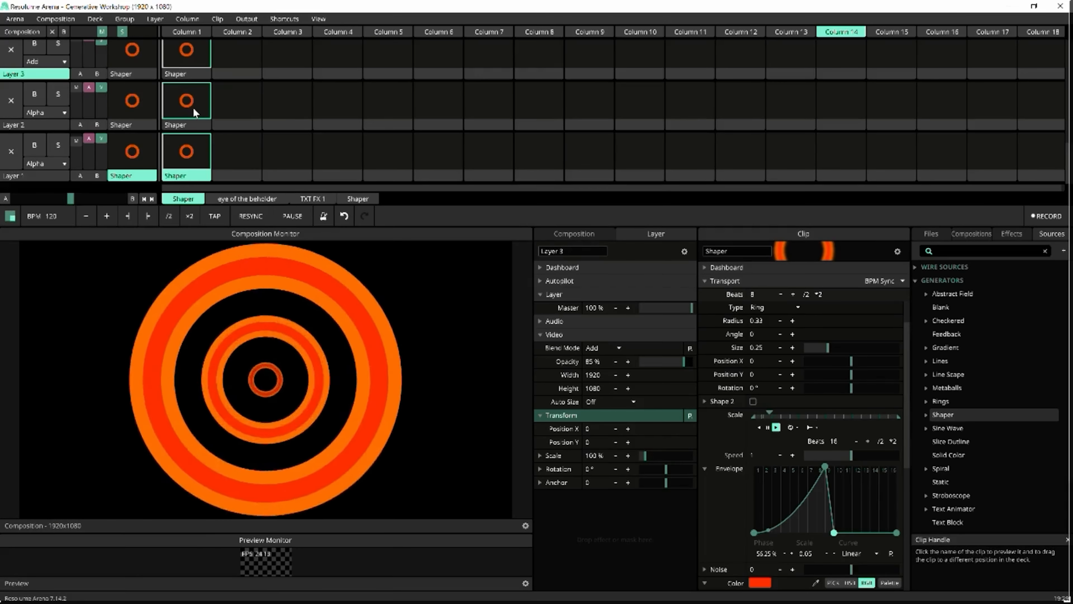
left_click(187, 73)
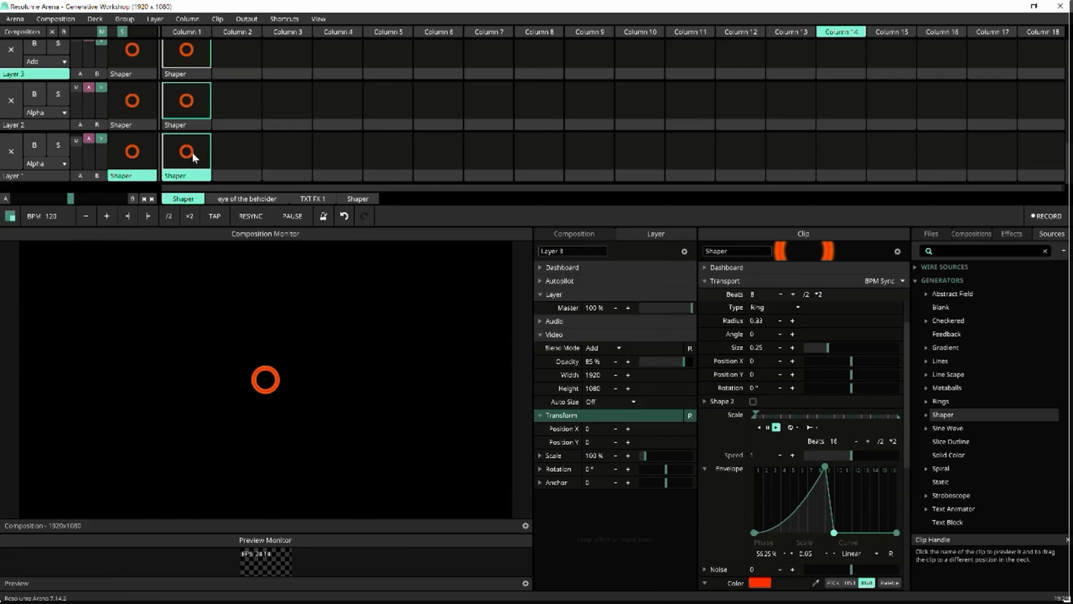
left_click(197, 148)
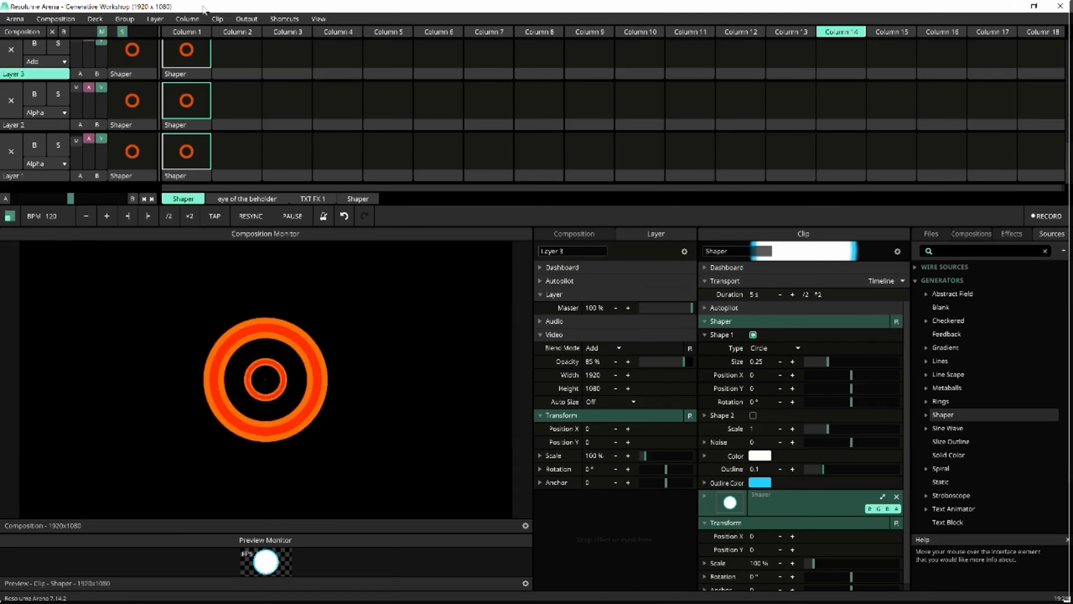
left_click(189, 34)
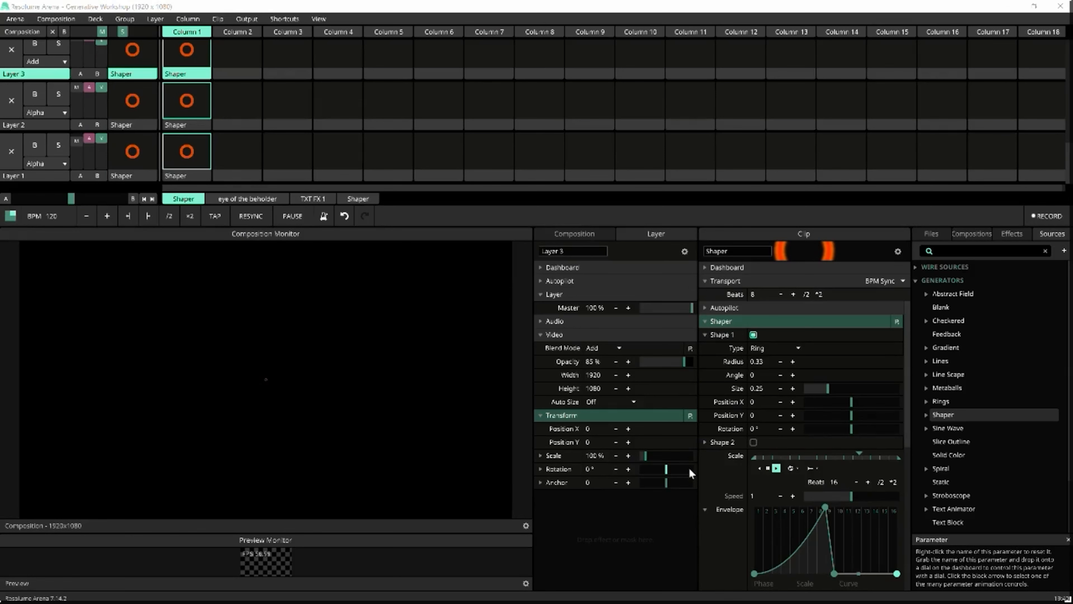
Delete the Shaper copies from Layers 3 and 2 in Column 1 and relaunch the Layer 1 clip
left_click(201, 74)
key("Delete")
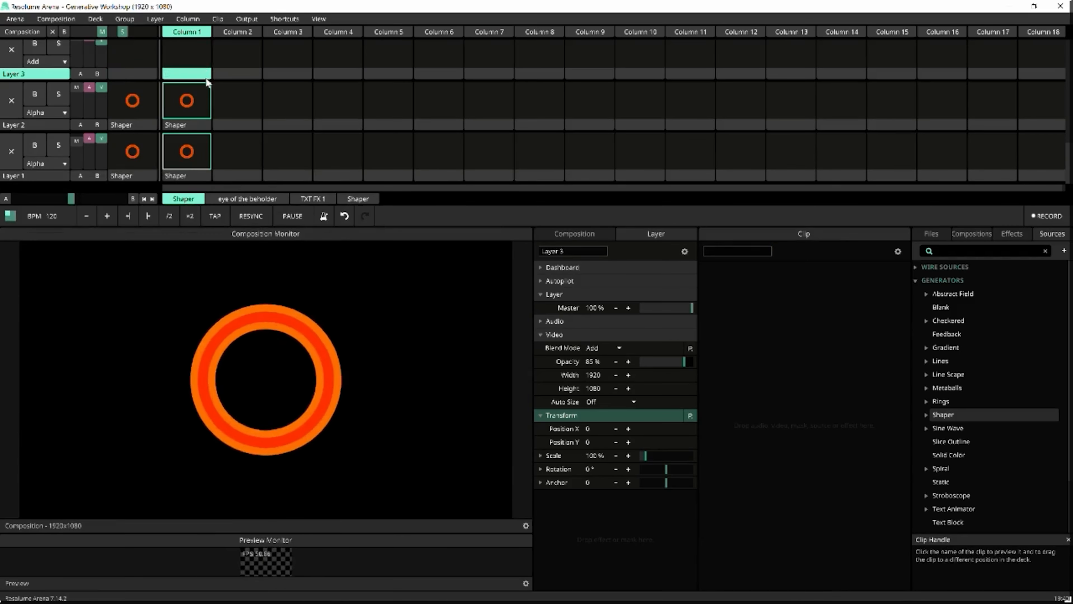
left_click(192, 125)
key("Delete")
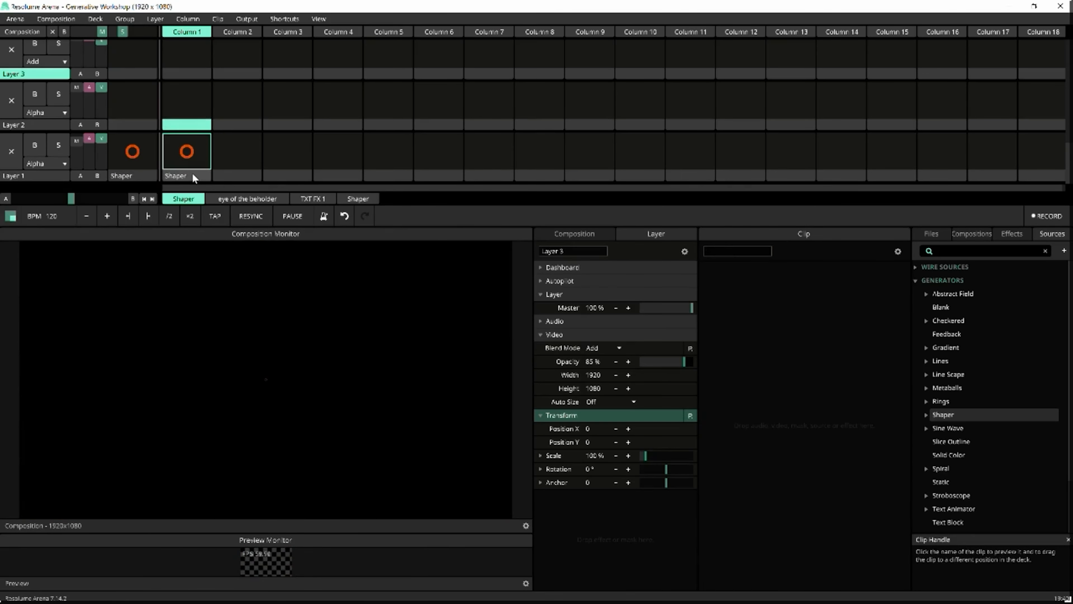
left_click(186, 155)
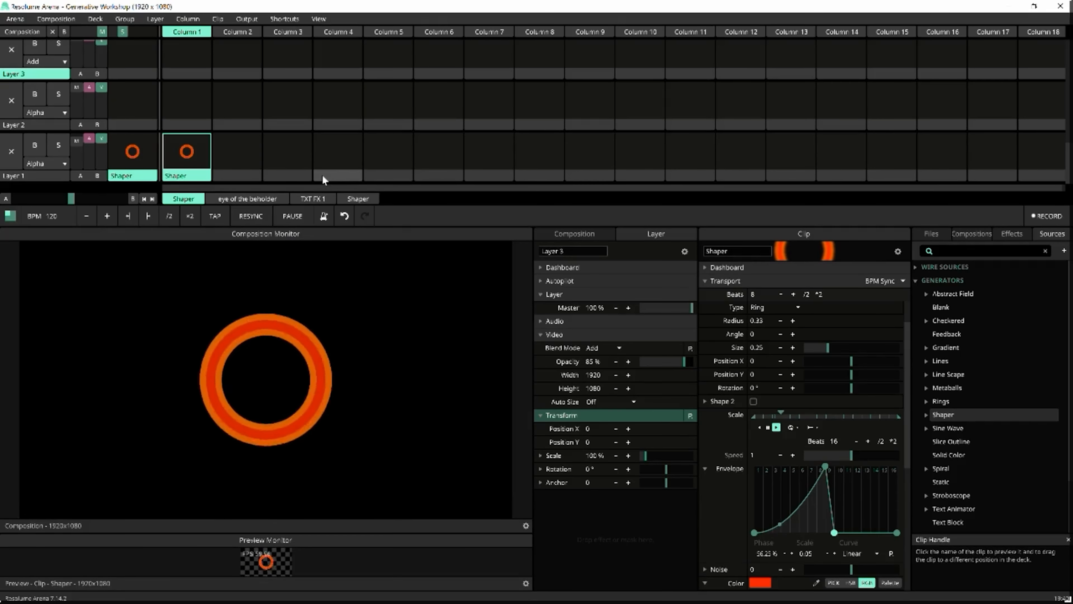
Add the Radar effect to the Layer 1 Shaper clip and turn off its Show Grid option
left_click(1013, 236)
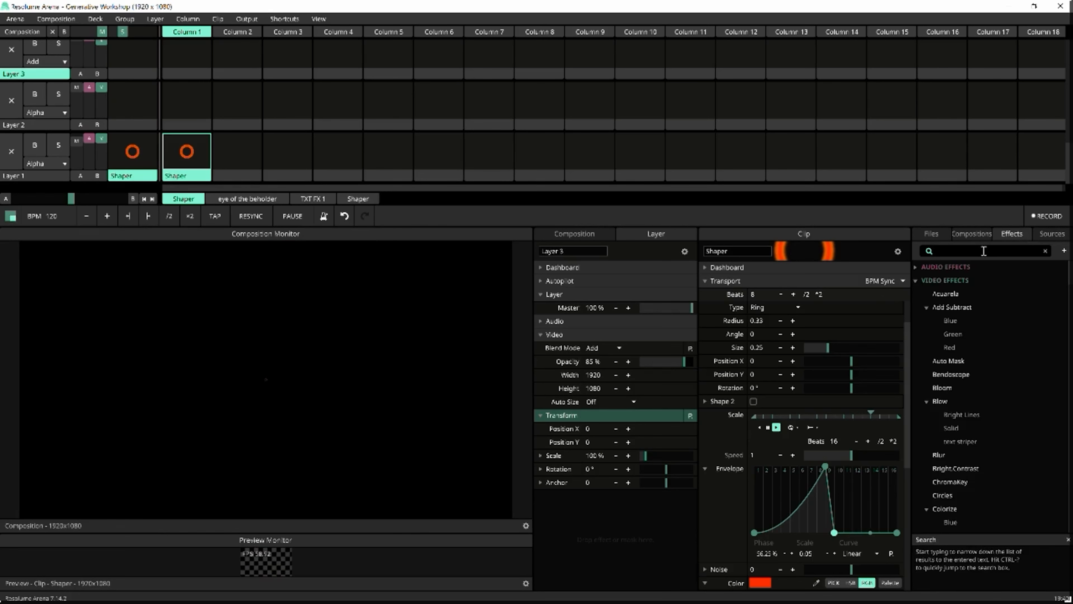
left_click(982, 250)
type("radar")
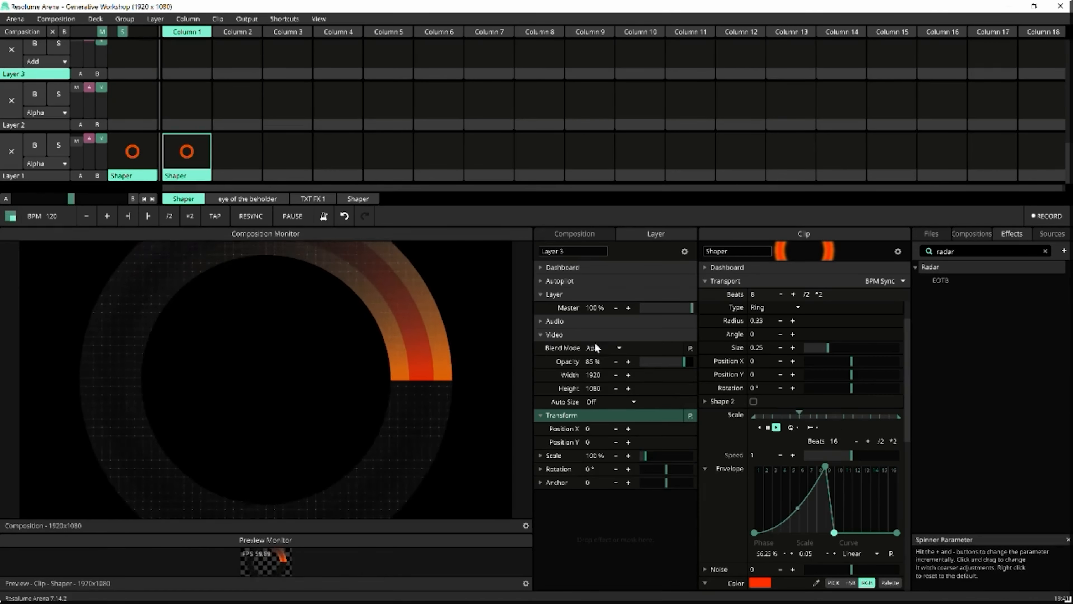
scroll(814, 434, "down", 5)
scroll(814, 432, "down", 5)
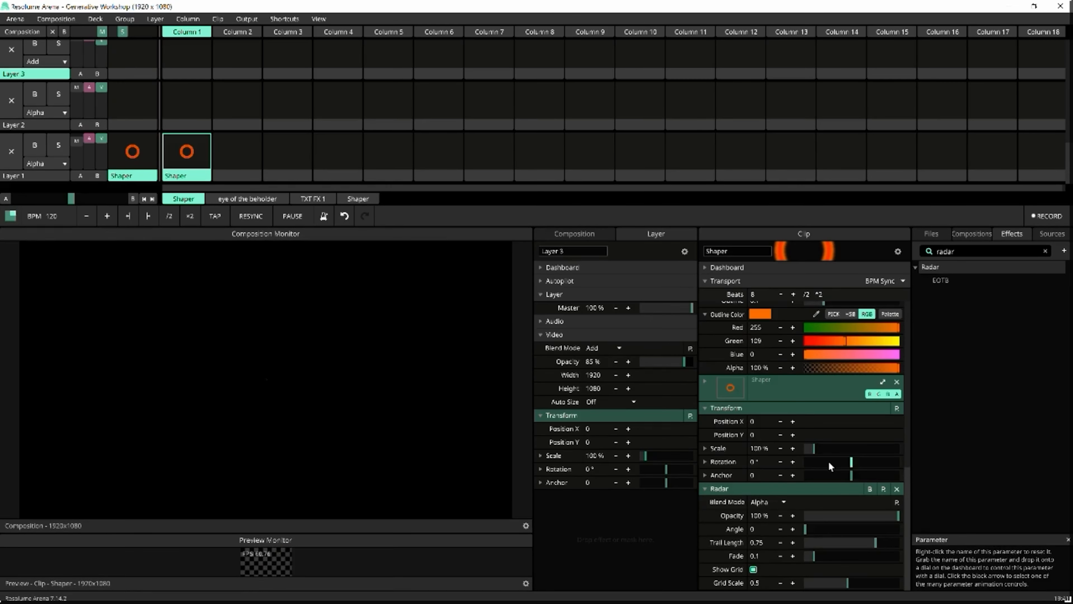
left_click(752, 568)
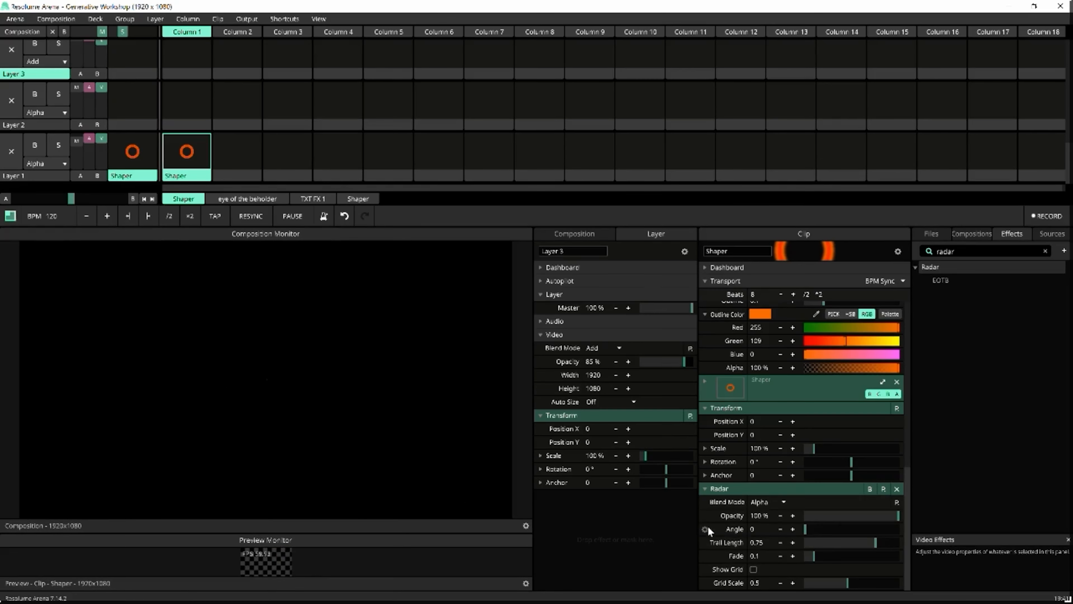
Animate the Radar's Angle with BPM Sync and set its start setting to Clip Trigger
left_click(704, 527)
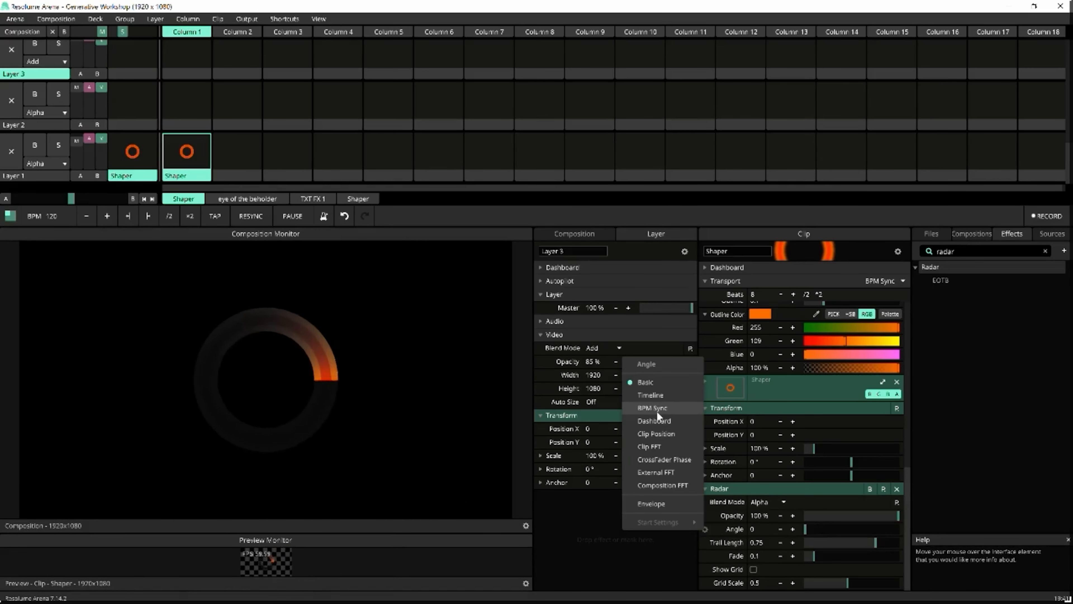
left_click(657, 411)
left_click(703, 528)
mouse_move(678, 519)
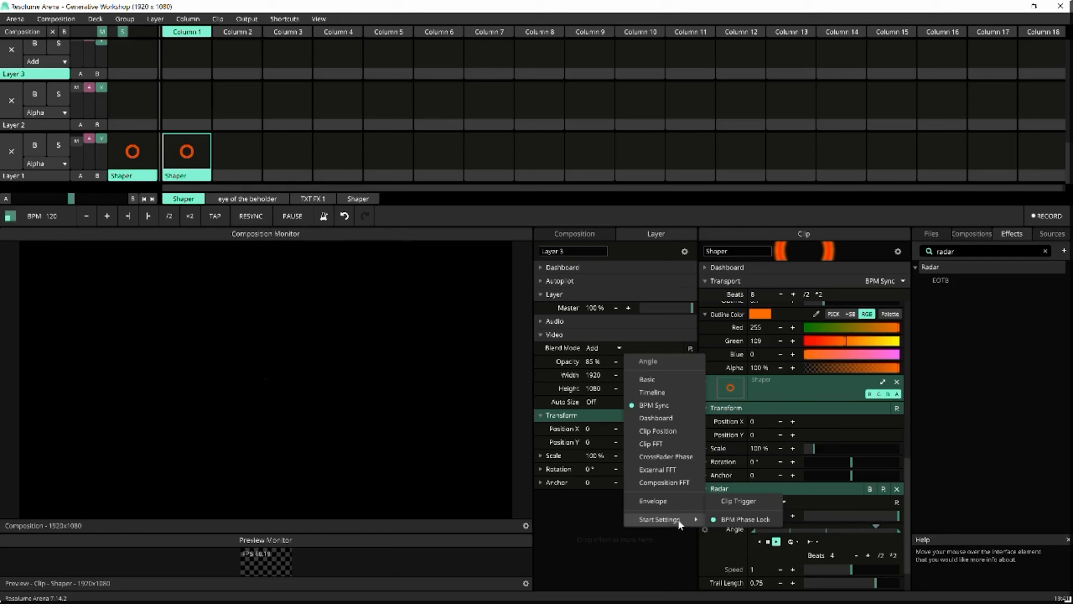
left_click(735, 503)
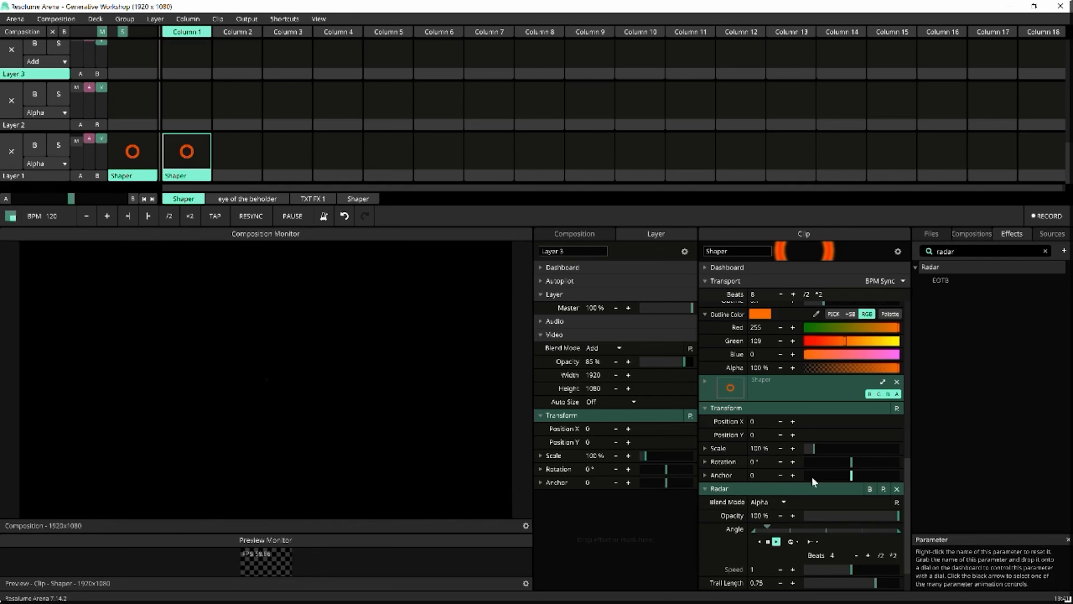
Set the Radar's Trail Length to 0.95 and its Fade to 0.01
scroll(809, 476, "down", 1)
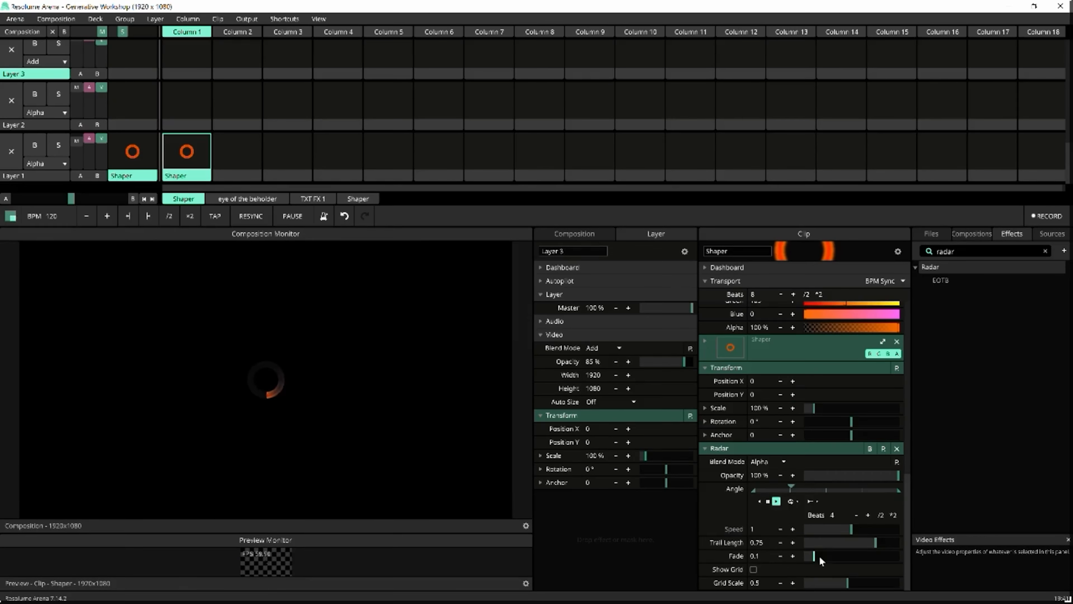
mouse_move(812, 555)
left_mouse_down()
mouse_move(863, 558)
mouse_move(822, 556)
left_mouse_up()
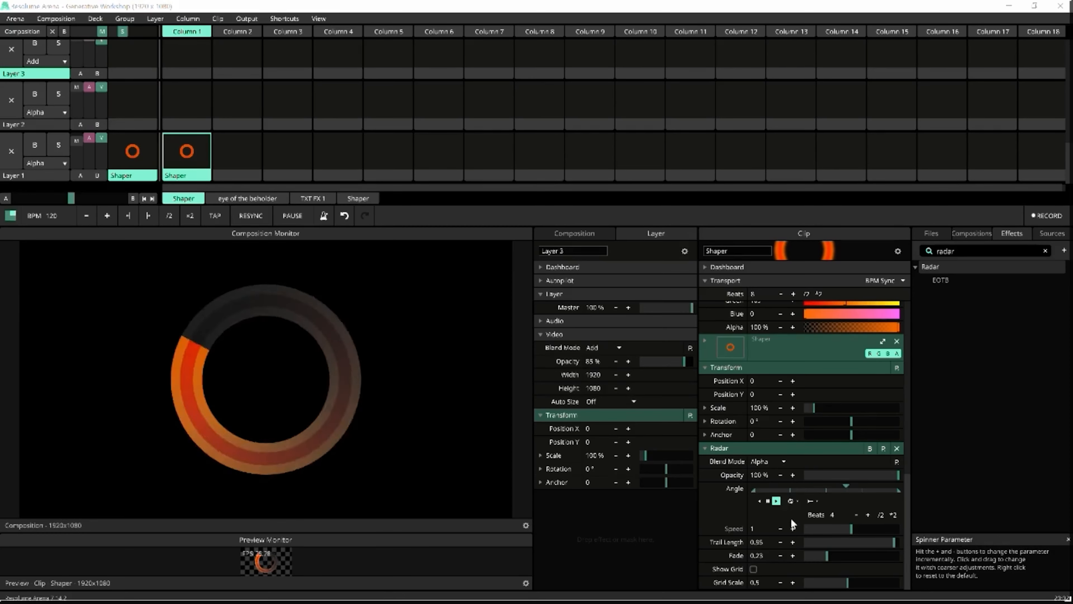
left_click_drag(826, 561, 806, 558)
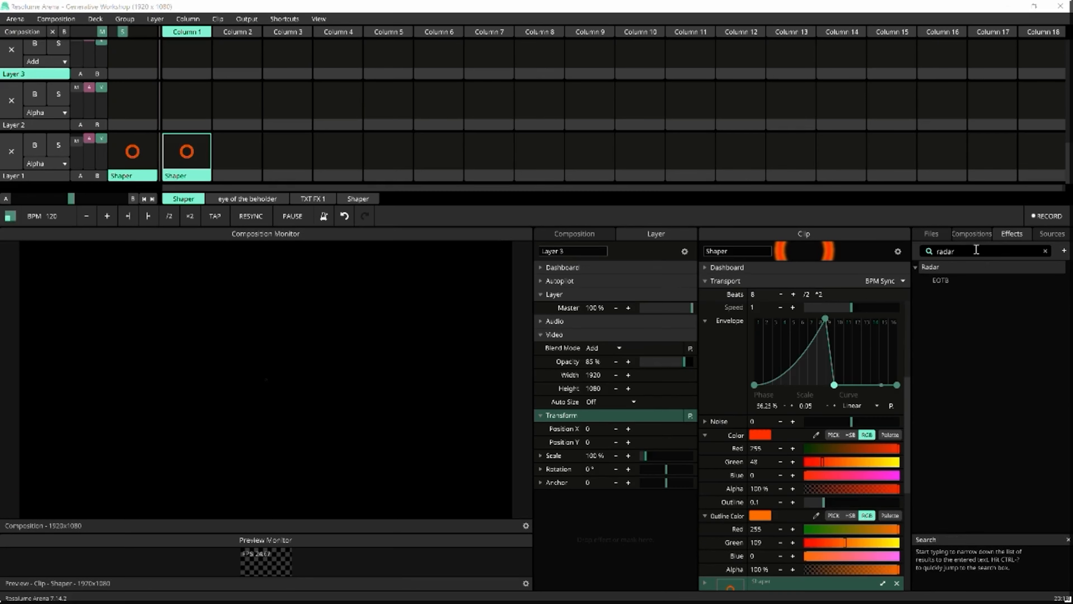
Search the effects for "radial" and add the Radial Cloner to the Layer 1 Shaper clip
left_click(1045, 250)
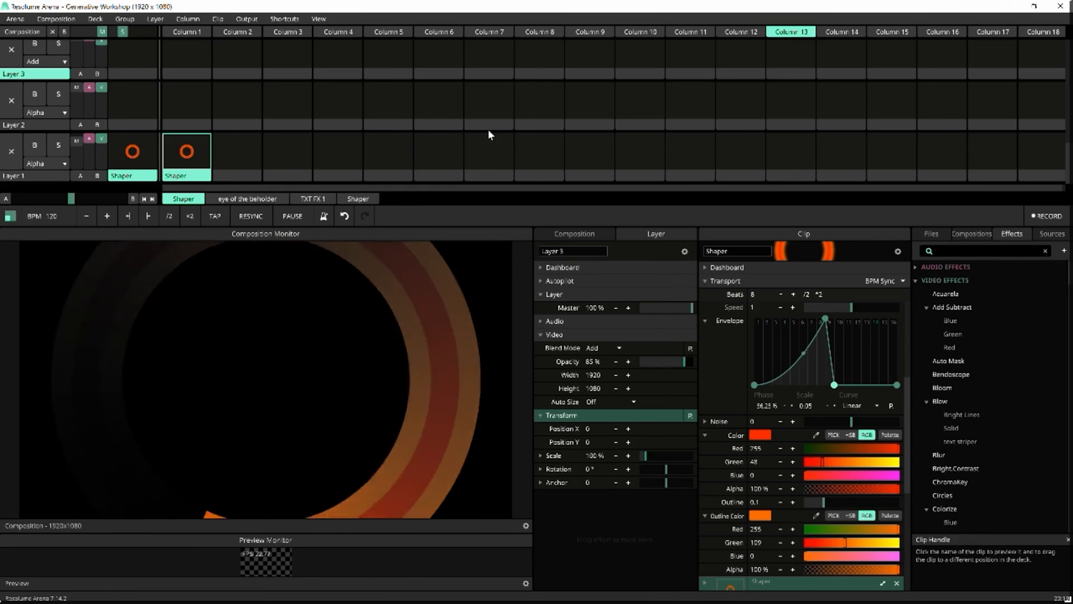
left_click(962, 254)
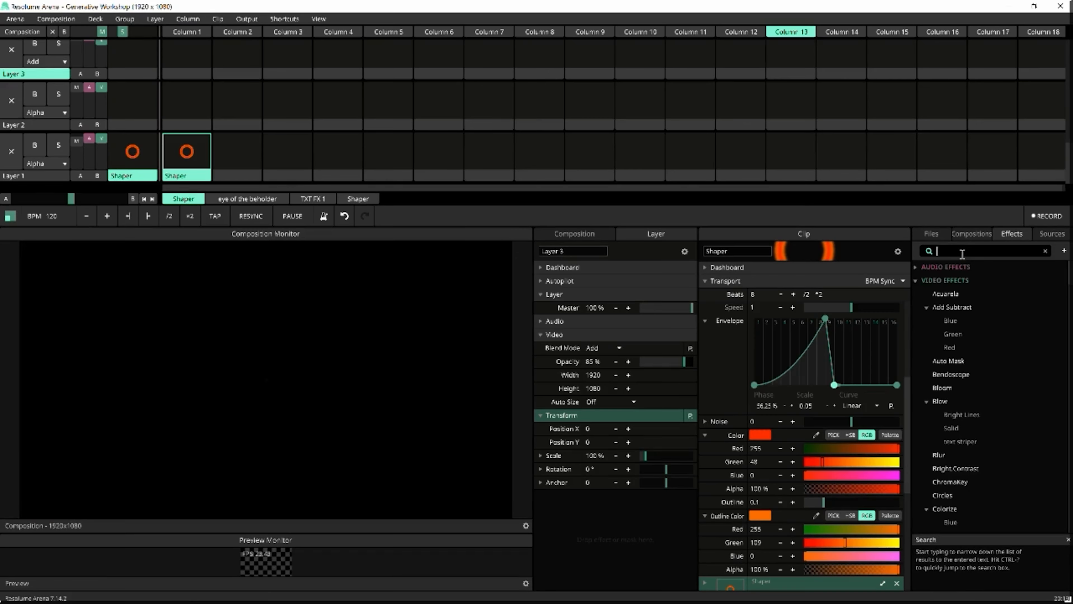
type("radial")
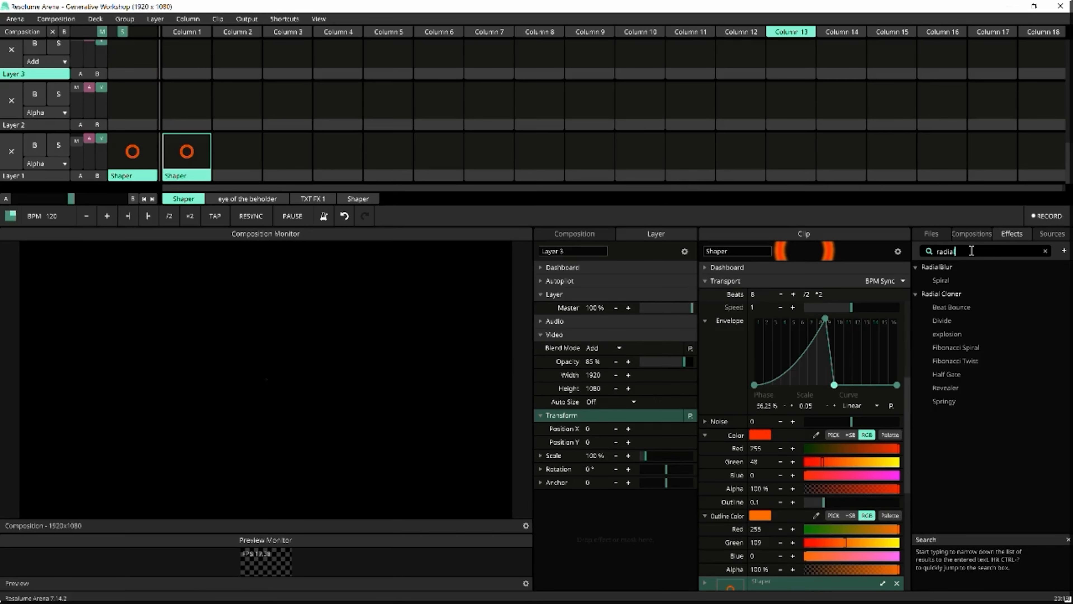
double_click(946, 293)
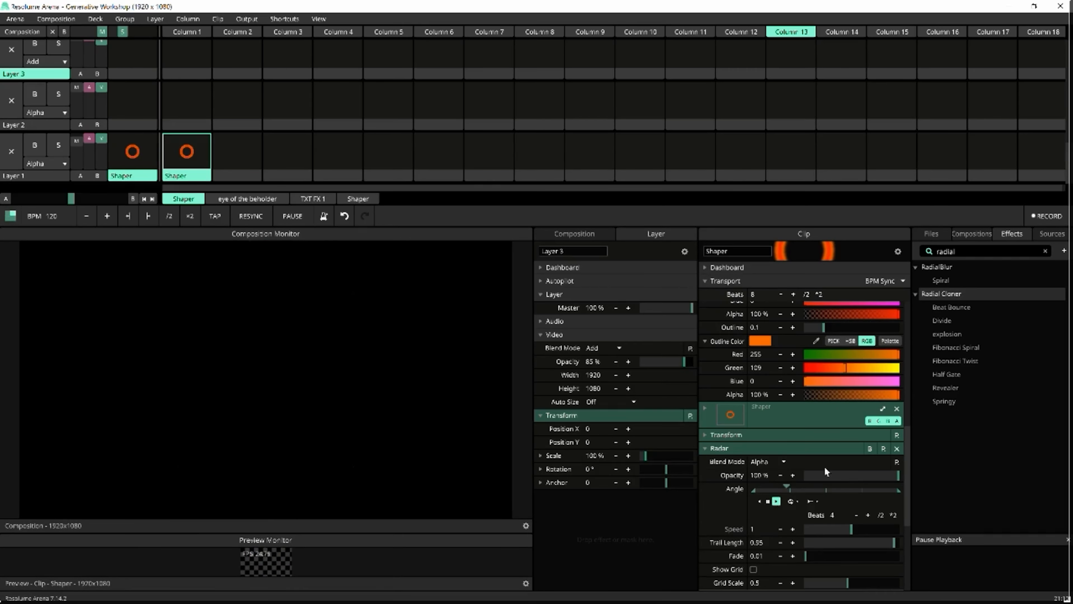
Set the Radial Cloner to 6 clones with an opacity of 60 %
scroll(815, 482, "down", 3)
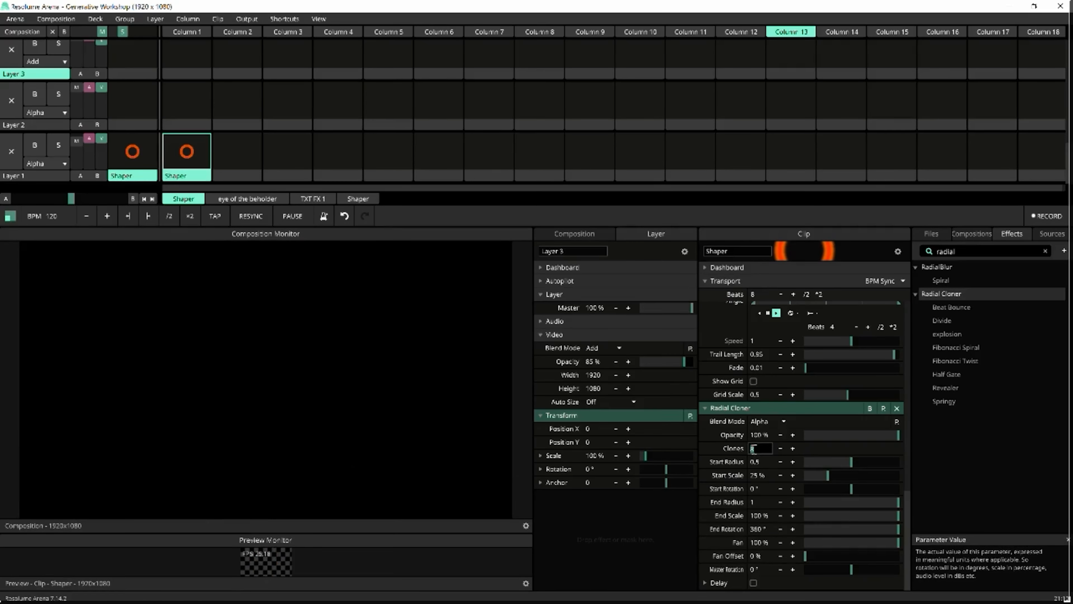
double_click(760, 448)
key("Return")
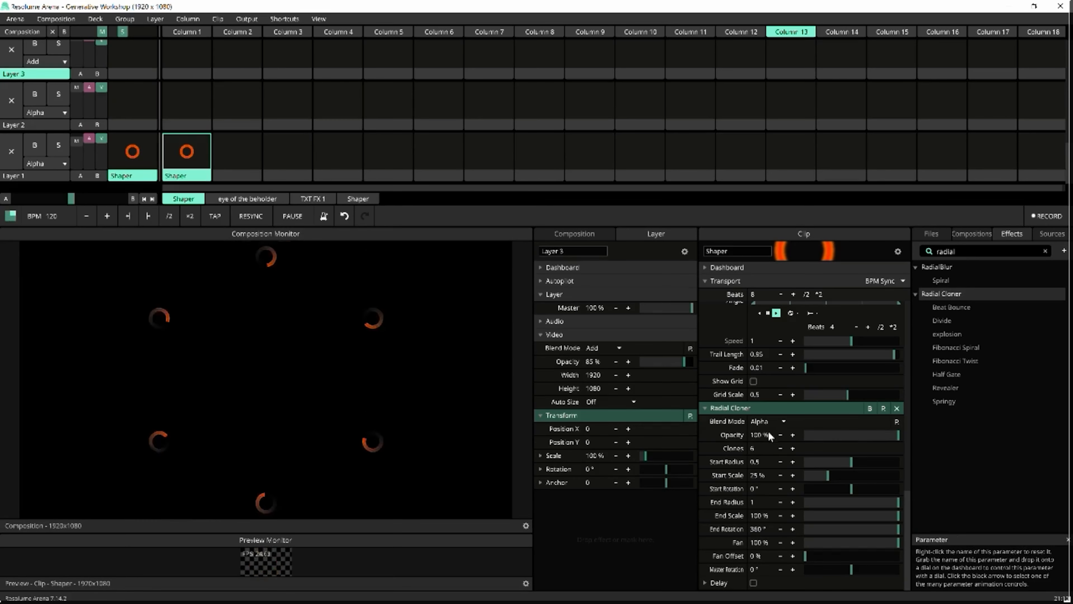
double_click(759, 435)
type("5")
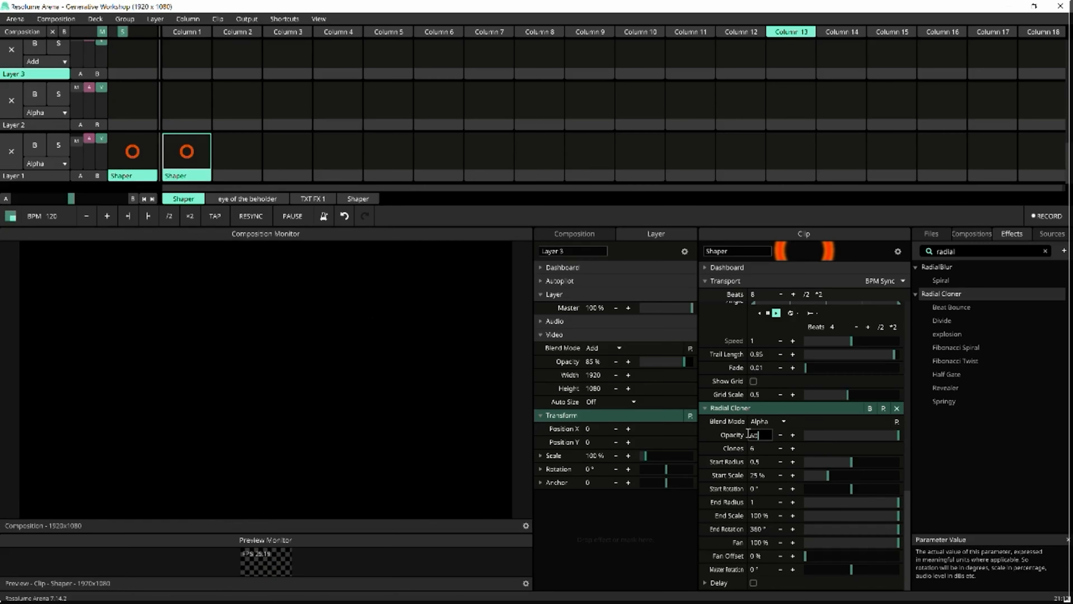
type("0")
key("Return")
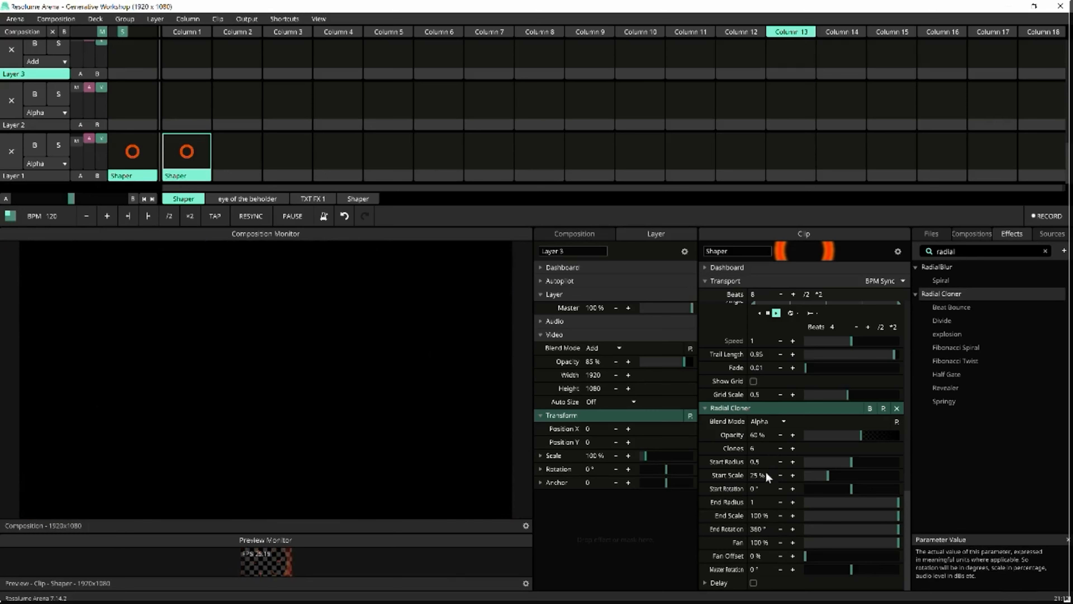
Set the Radial Cloner's Start Radius to 0.18 and Start Scale to 35 %
double_click(757, 461)
type("0.18")
key("Return")
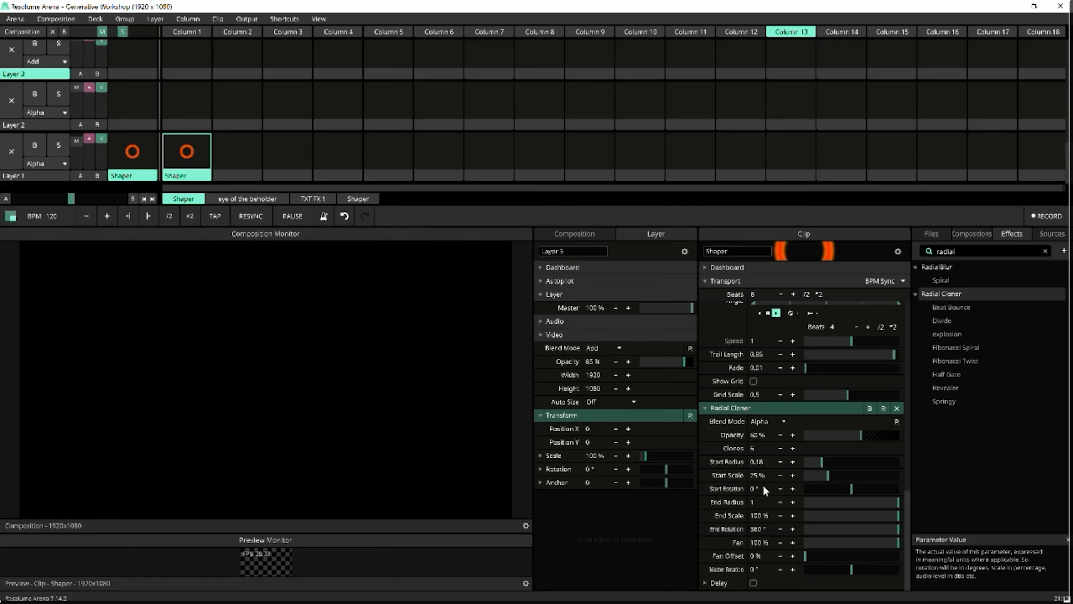
type("35")
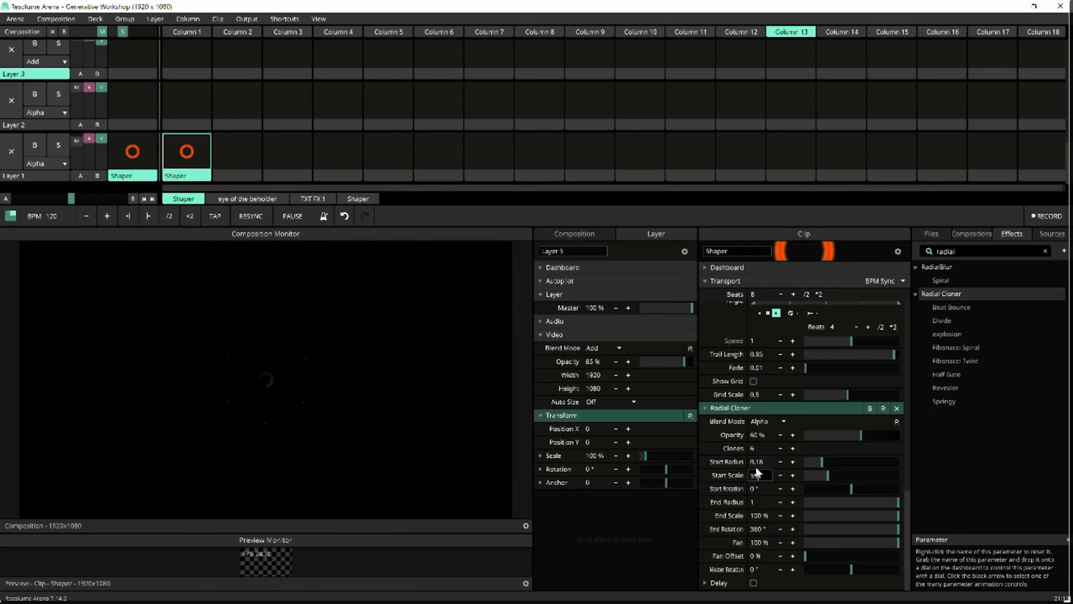
key("Return")
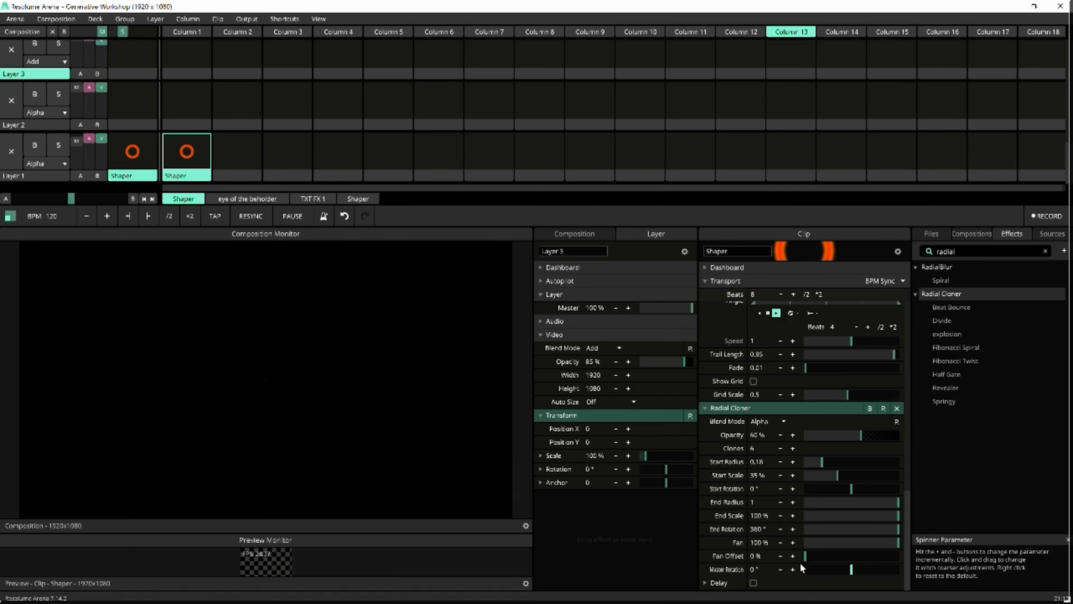
Animate the Radial Cloner's Fan Offset with BPM Sync over 16 beats and add an envelope to it
right_click(703, 555)
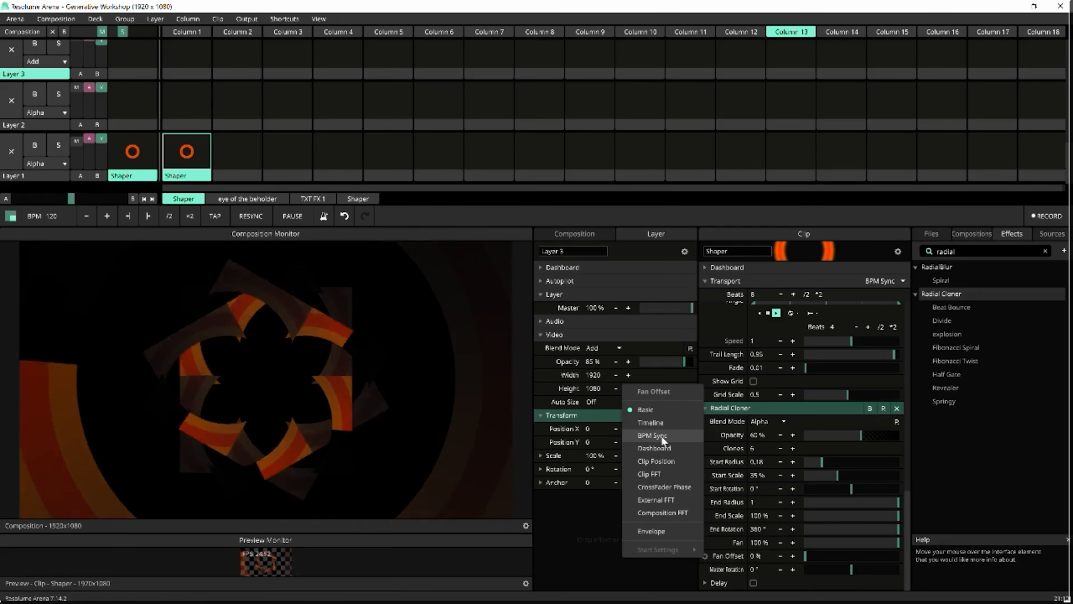
left_click(651, 422)
scroll(828, 529, "down", 1)
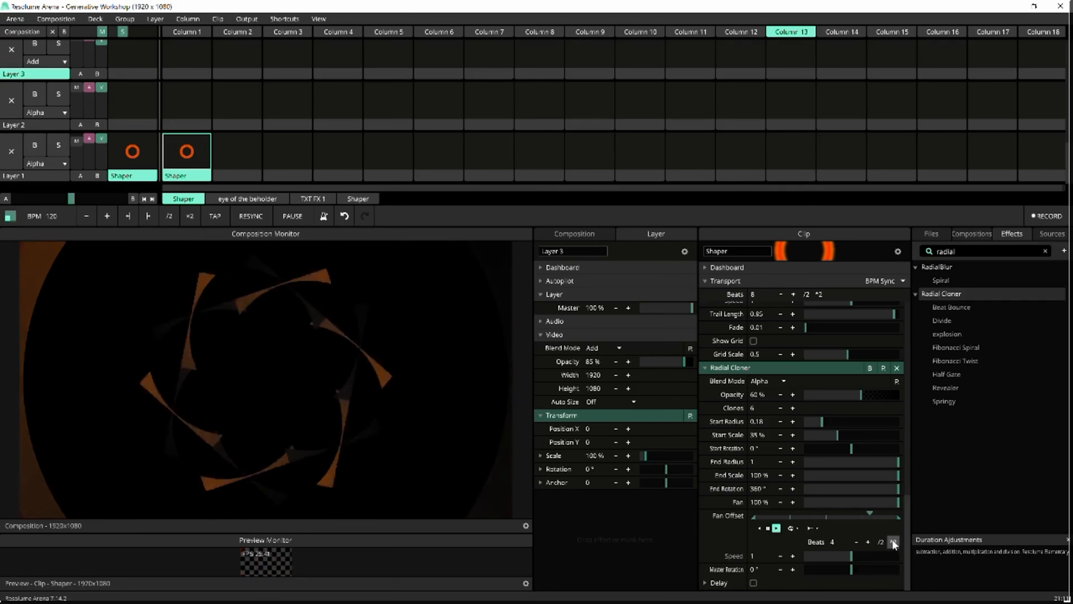
left_click(892, 541)
left_click(892, 541)
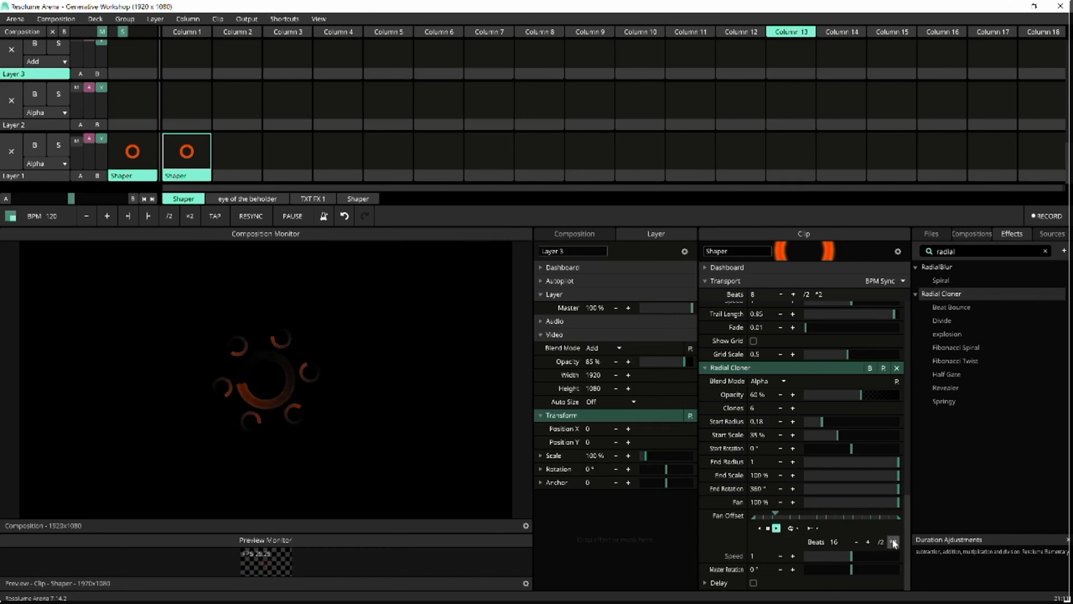
left_click(704, 514)
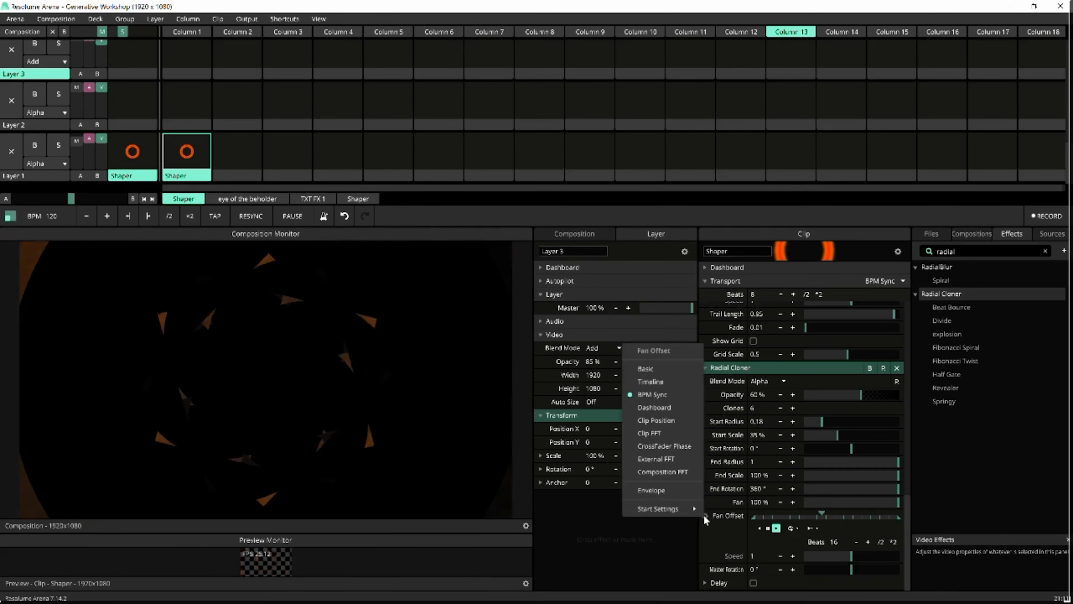
left_click(659, 489)
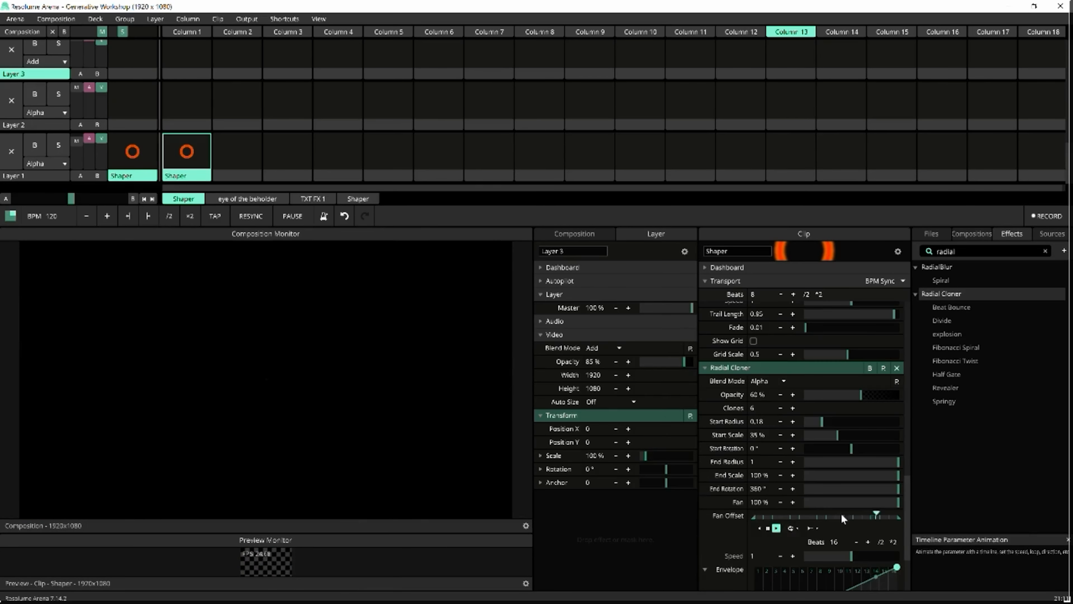
Apply the Jaws preset to the envelope of the Radial Cloner's Fan Offset
scroll(840, 513, "down", 3)
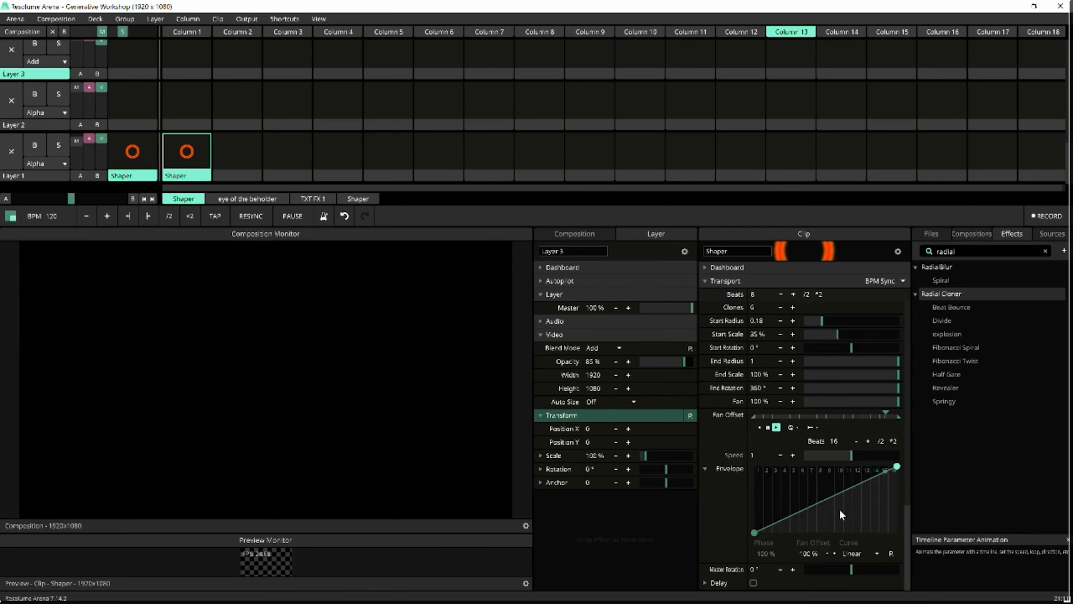
left_click(888, 555)
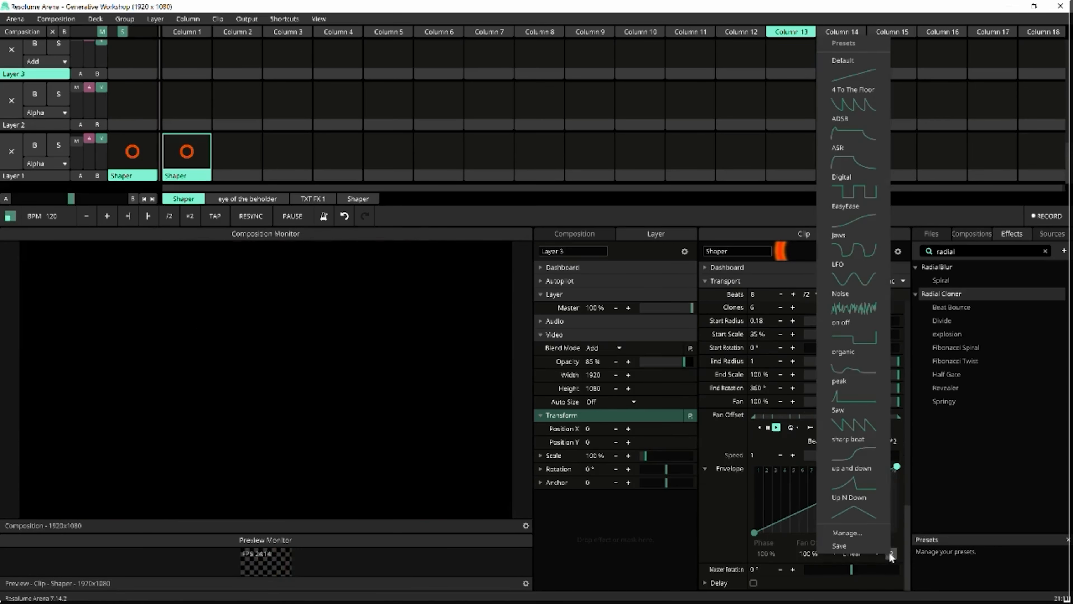
left_click(846, 249)
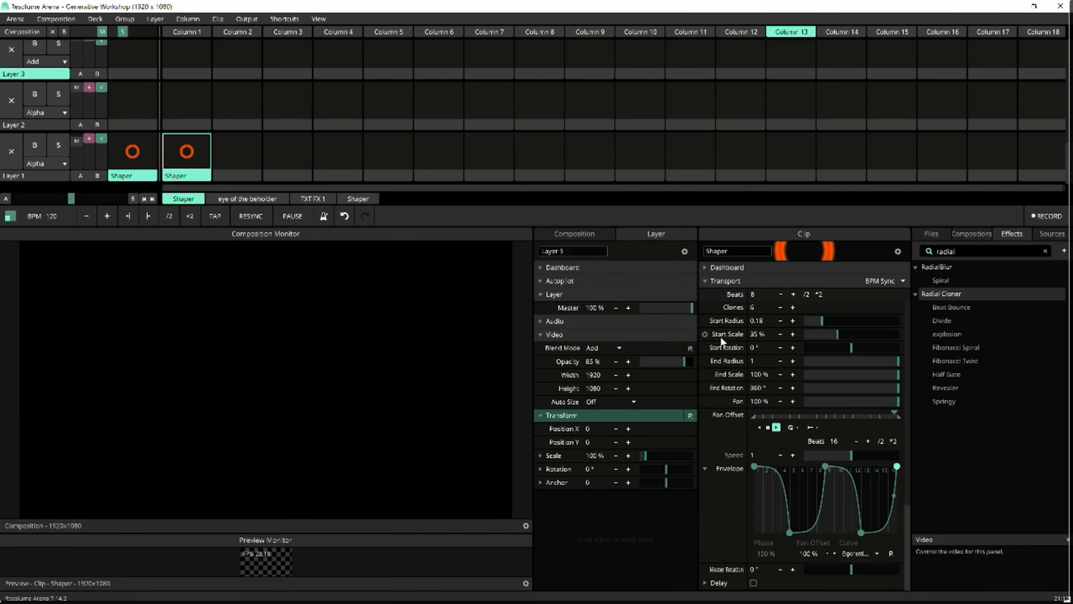
Collapse the Radar effect's settings and bypass the Radial Cloner on the Layer 1 Shaper clip
scroll(750, 358, "down", 5)
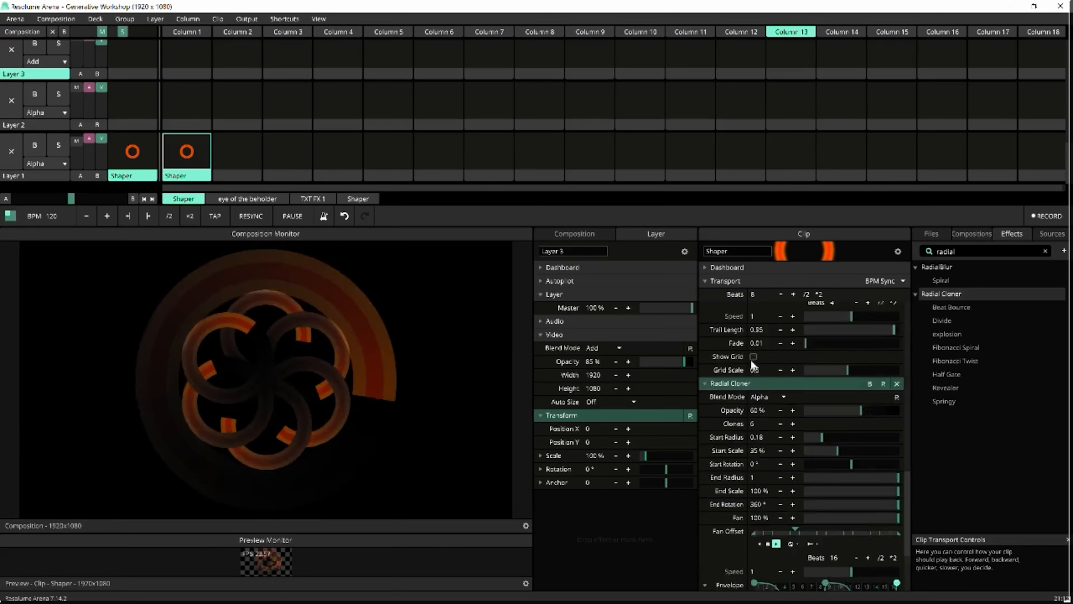
scroll(754, 365, "up", 5)
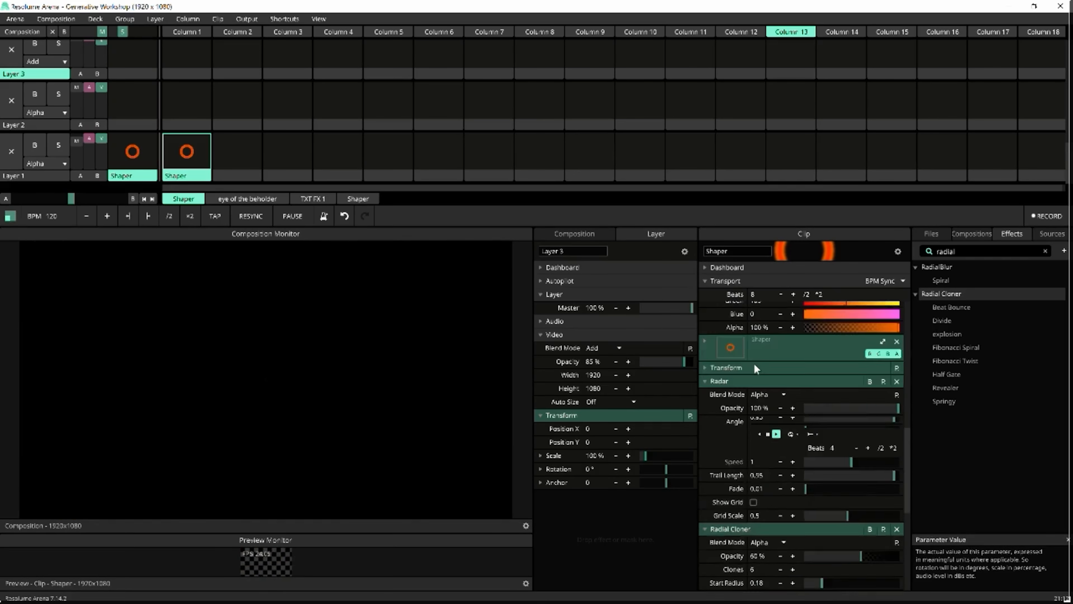
left_click(709, 323)
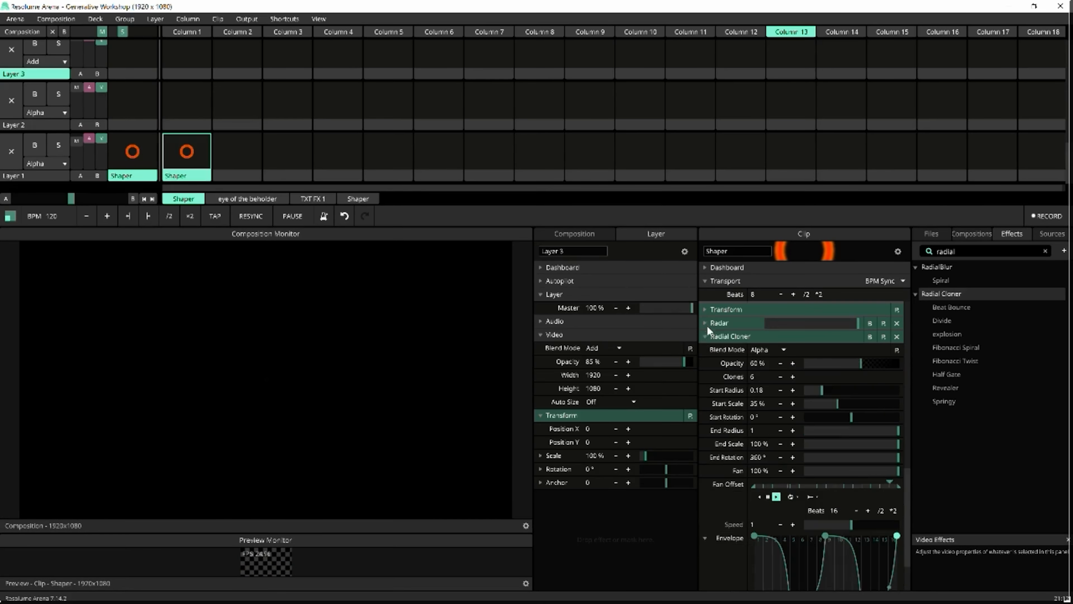
left_click(869, 336)
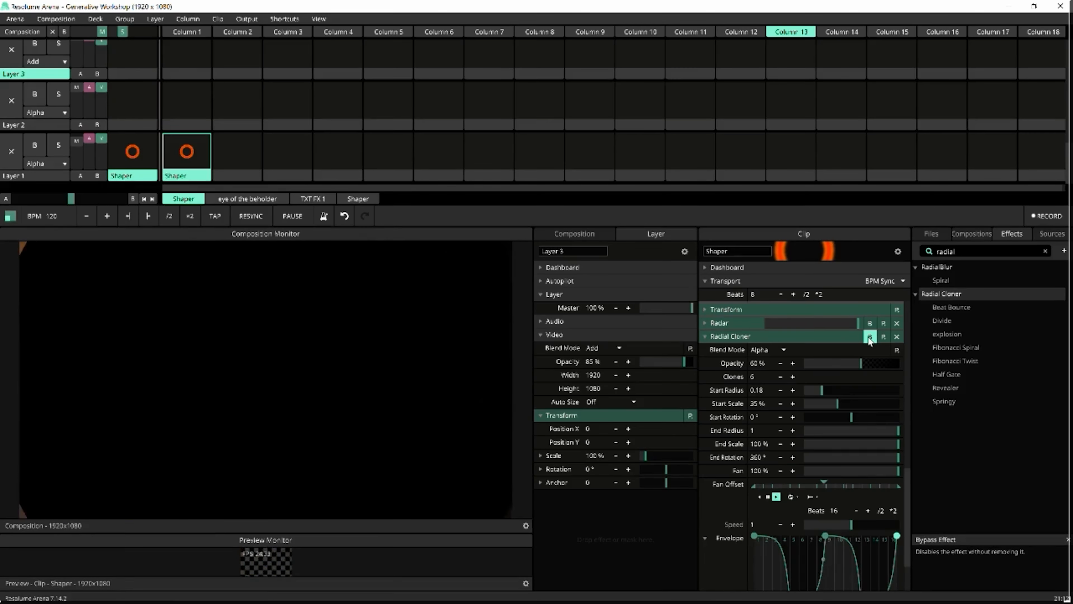
Lower the peak at 50 % phase in the Shaper's Scale envelope to 0.92
scroll(799, 391, "up", 3)
scroll(798, 391, "up", 5)
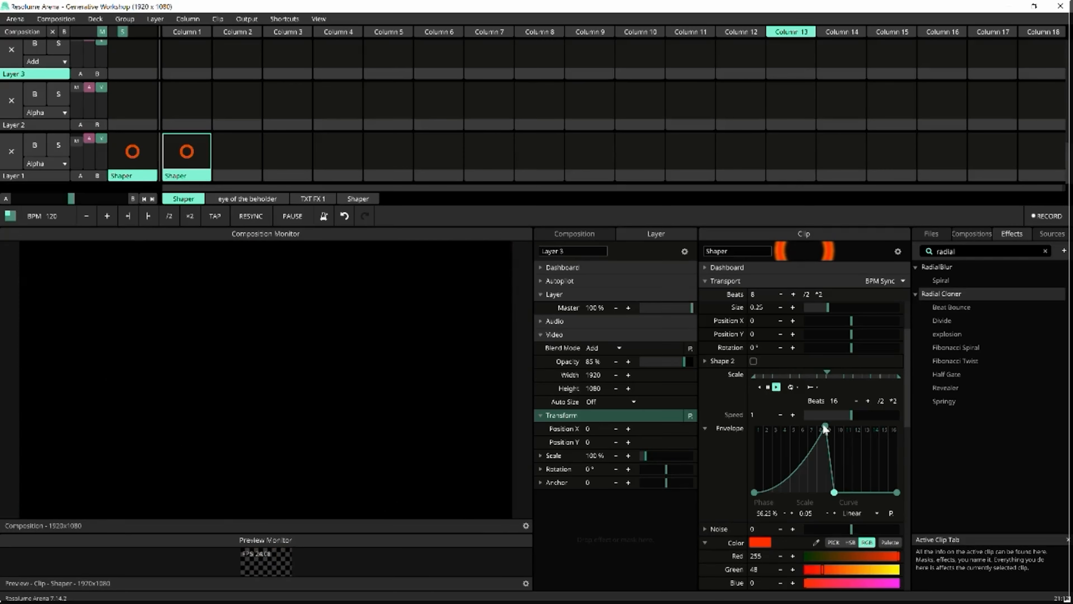
left_click_drag(824, 428, 825, 478)
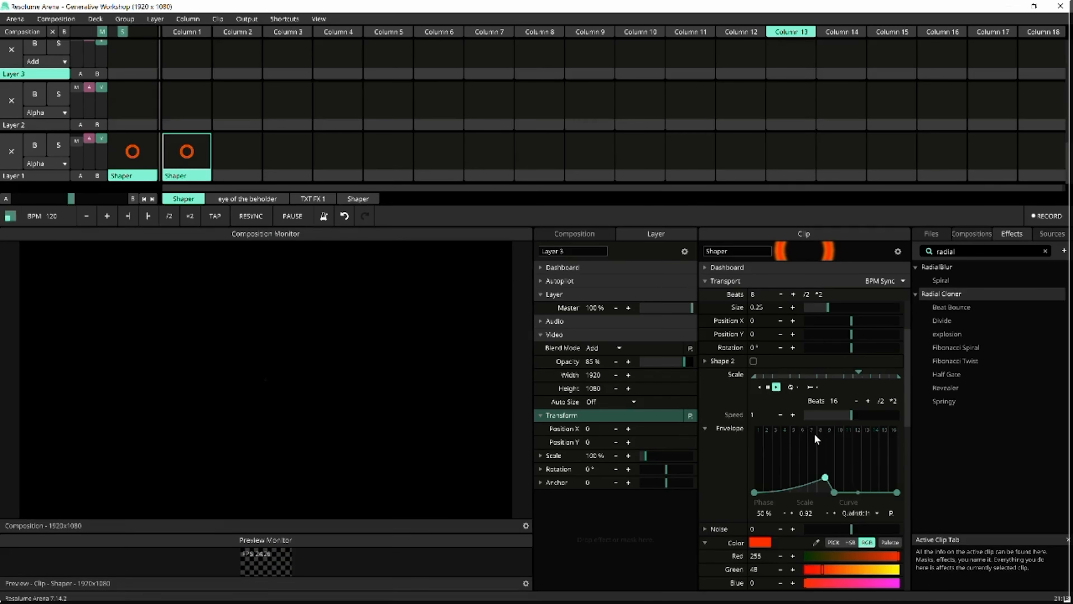
Re-enable the bypassed Radial Cloner and adjust its Start Scale
scroll(814, 433, "down", 10)
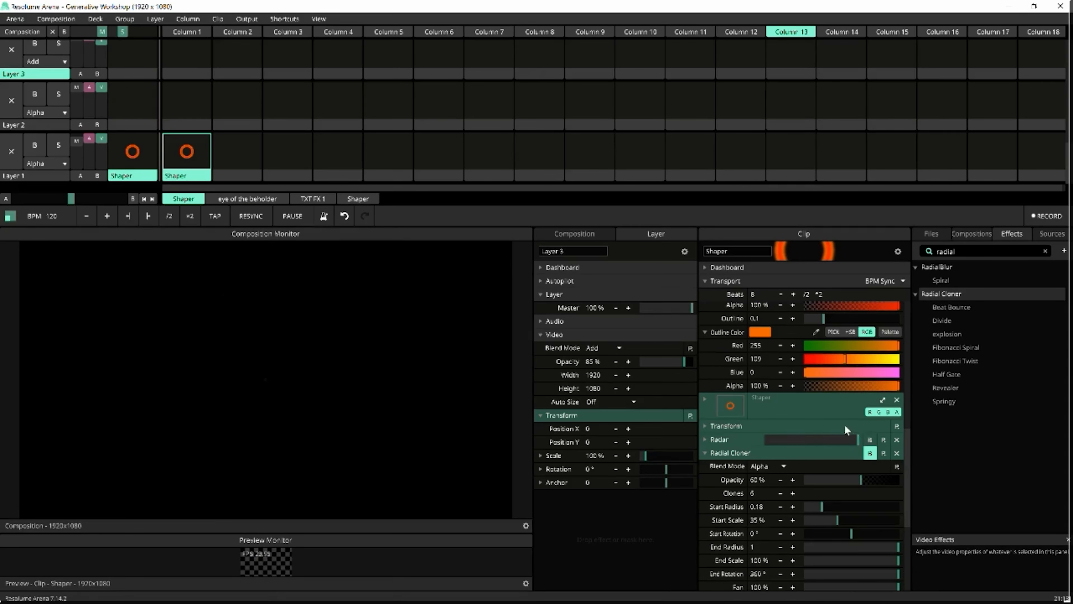
left_click(870, 452)
left_click(870, 452)
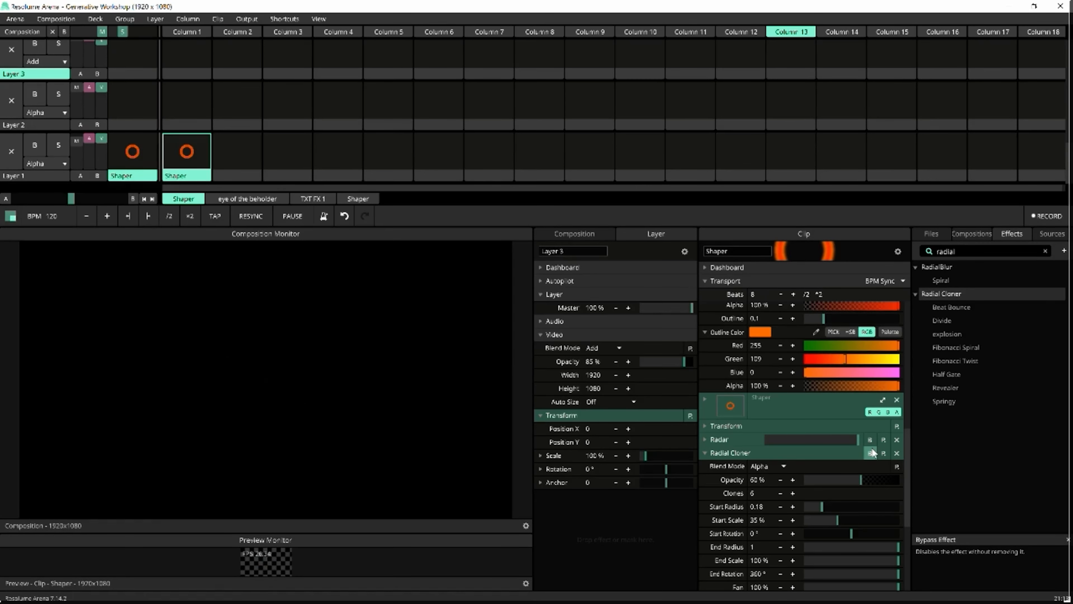
scroll(830, 474, "down", 3)
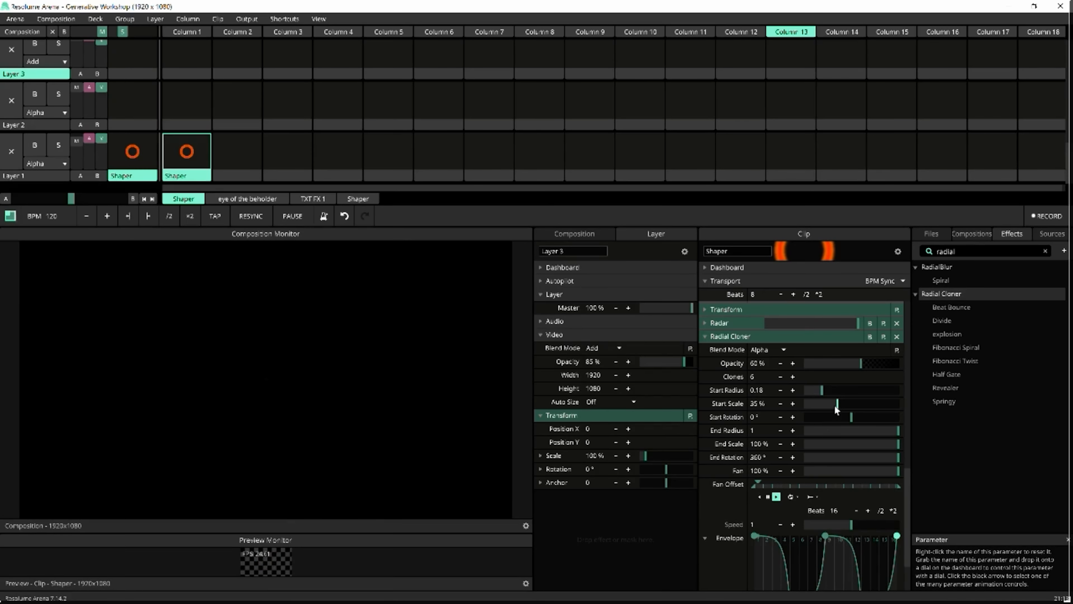
mouse_move(836, 405)
left_mouse_down()
mouse_move(884, 407)
mouse_move(875, 421)
mouse_move(851, 421)
left_mouse_up()
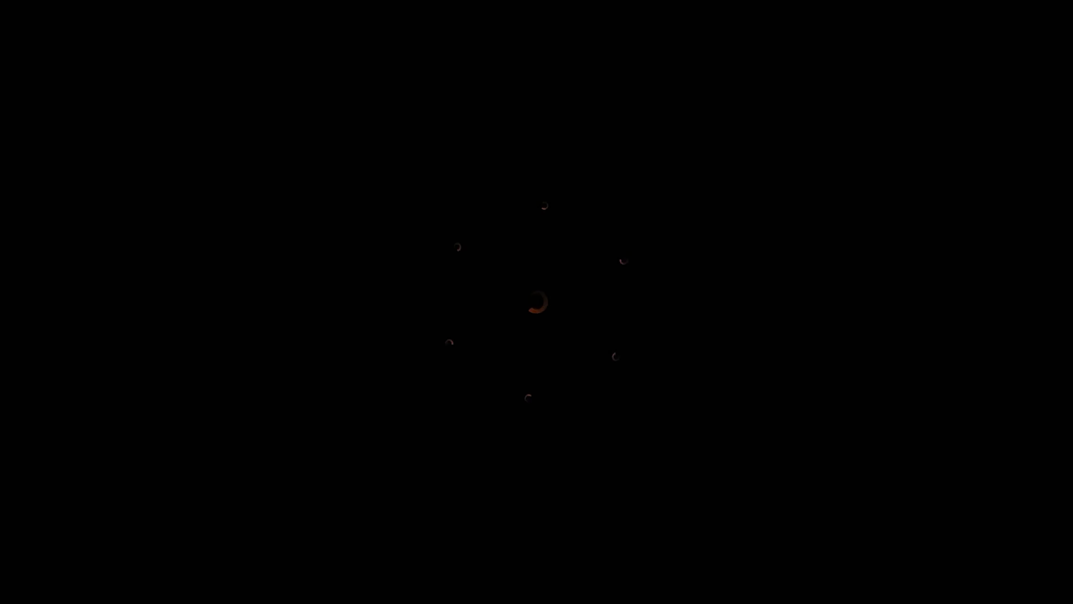